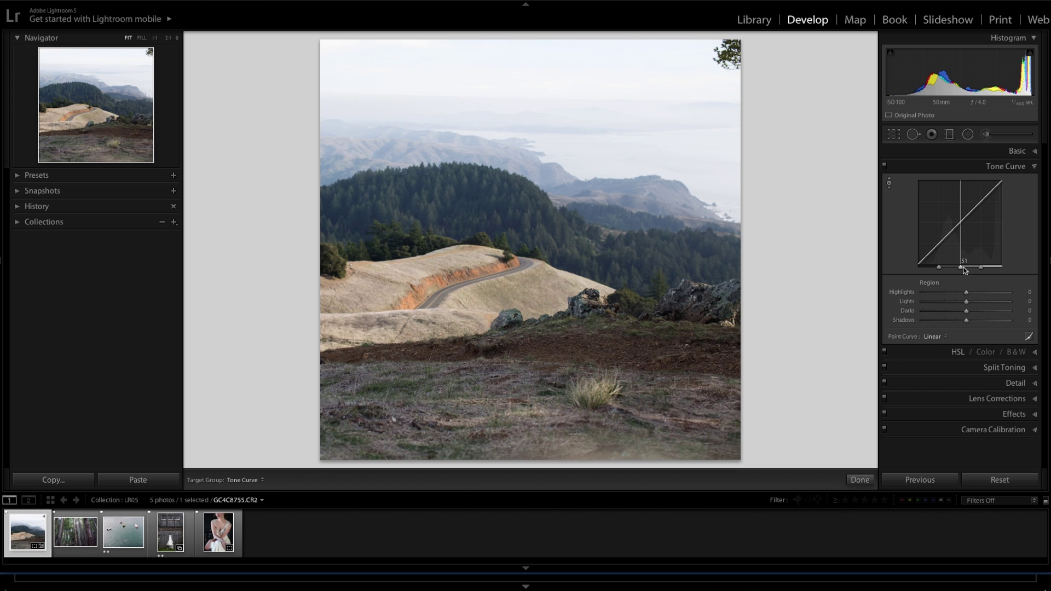
Demo the tone curve: reshape contrast, undo it, then lift a single colour channel from the photo
{"action": "left_click_drag", "start_coordinate": [962, 270], "coordinate": [948, 241]}
{"action": "key", "text": "ctrl+z"}
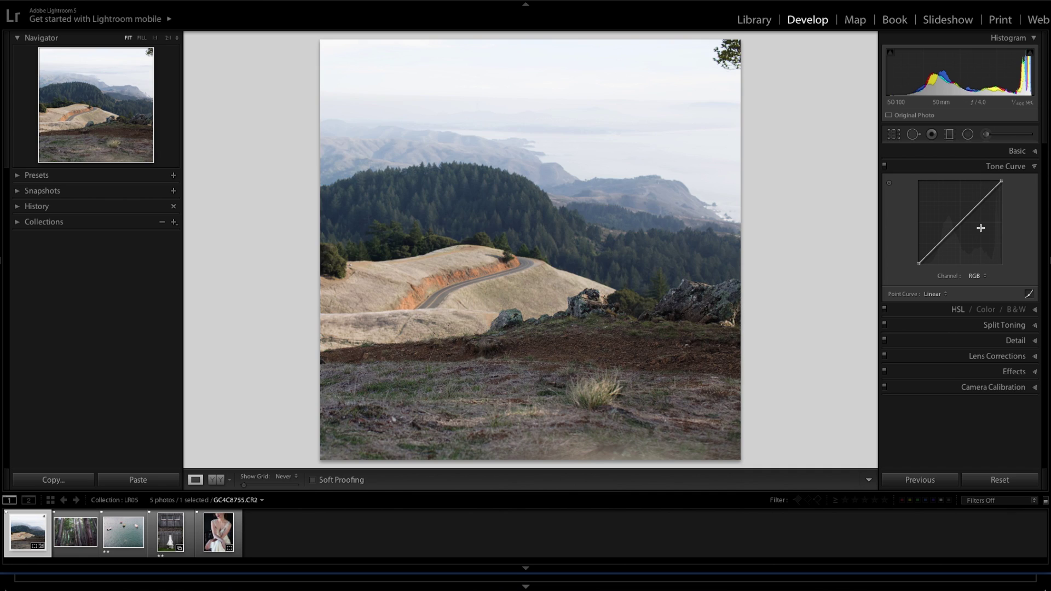
{"action": "left_click", "coordinate": [973, 276]}
{"action": "left_click", "coordinate": [973, 295]}
{"action": "left_click", "coordinate": [889, 183]}
{"action": "left_click_drag", "start_coordinate": [688, 248], "coordinate": [688, 230]}
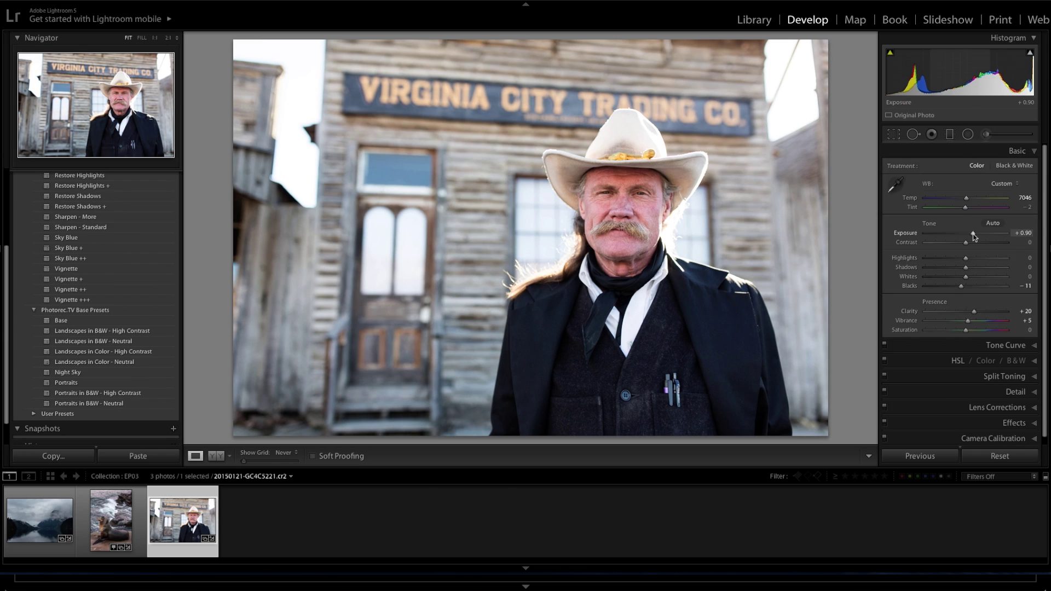
Paint a warming brush adjustment onto the man's face and return to the basic settings
{"action": "key", "text": "k"}
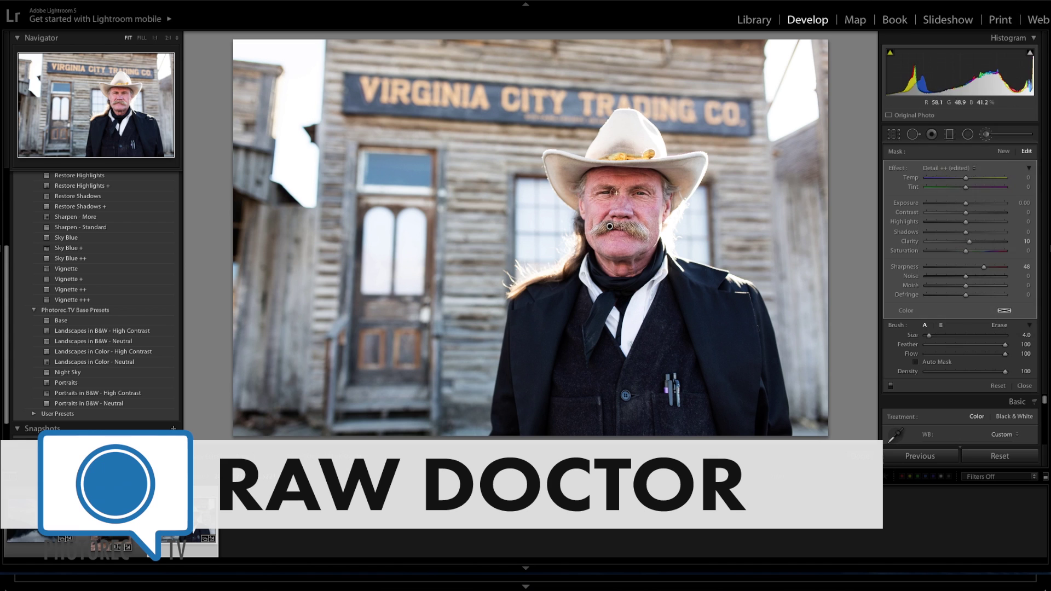
{"action": "left_click", "coordinate": [677, 376]}
{"action": "key", "text": "k"}
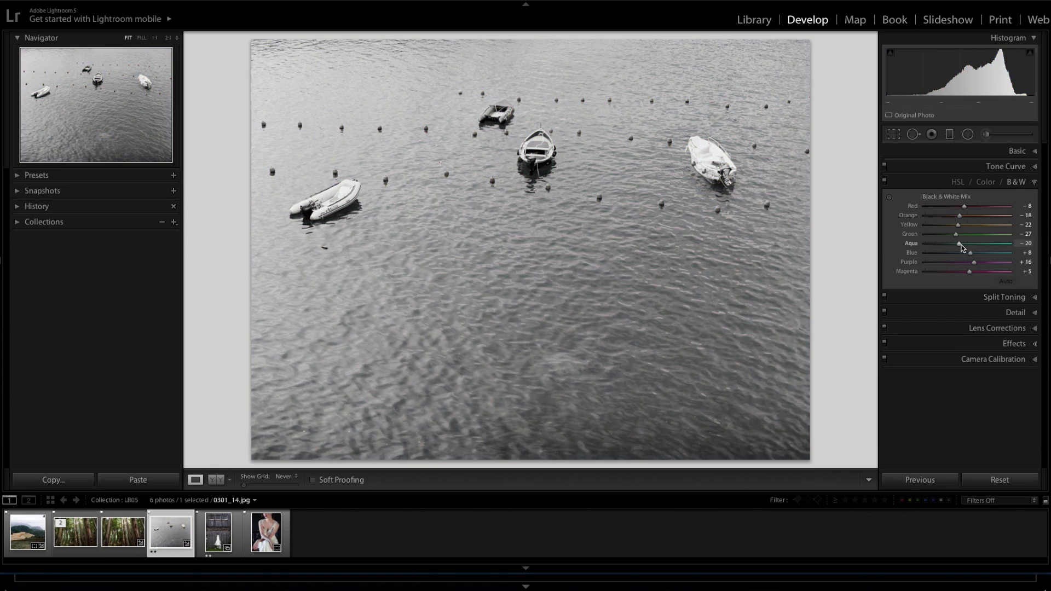
{"action": "scroll", "coordinate": [1004, 263], "scroll_direction": "down", "scroll_amount": 3}
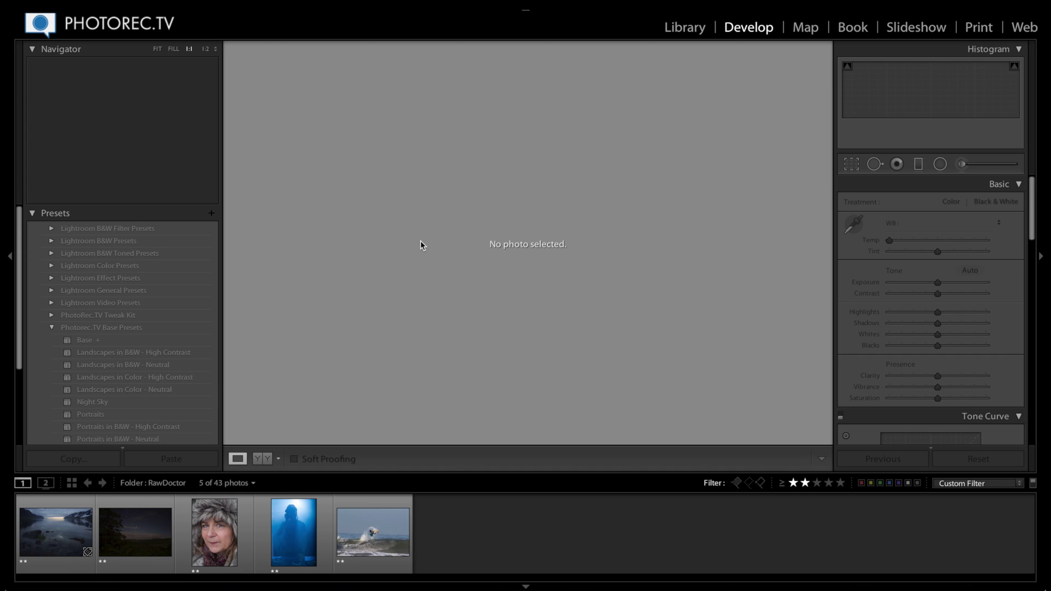
Select the Iceland lake thumbnail and fit the whole photo in the view
{"action": "left_click", "coordinate": [42, 539]}
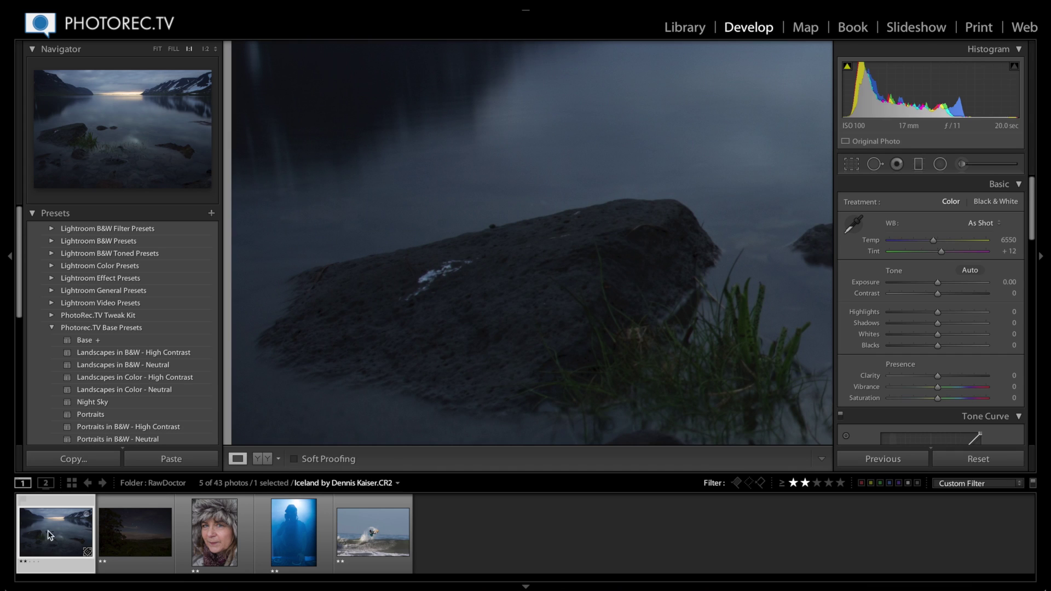
{"action": "left_click", "coordinate": [530, 232]}
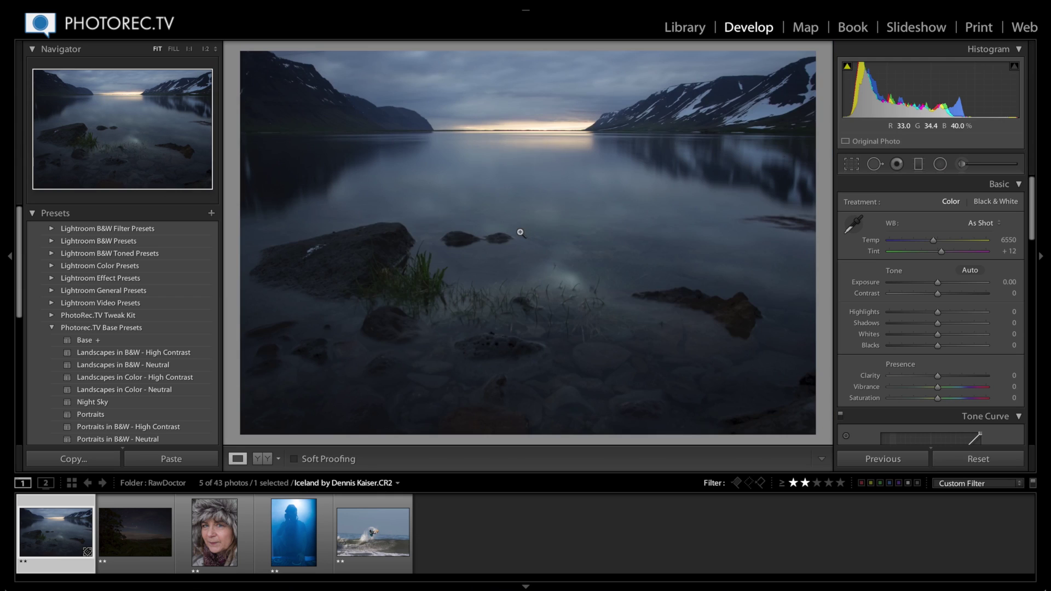
{"action": "scroll", "coordinate": [906, 333], "scroll_direction": "down", "scroll_amount": 5}
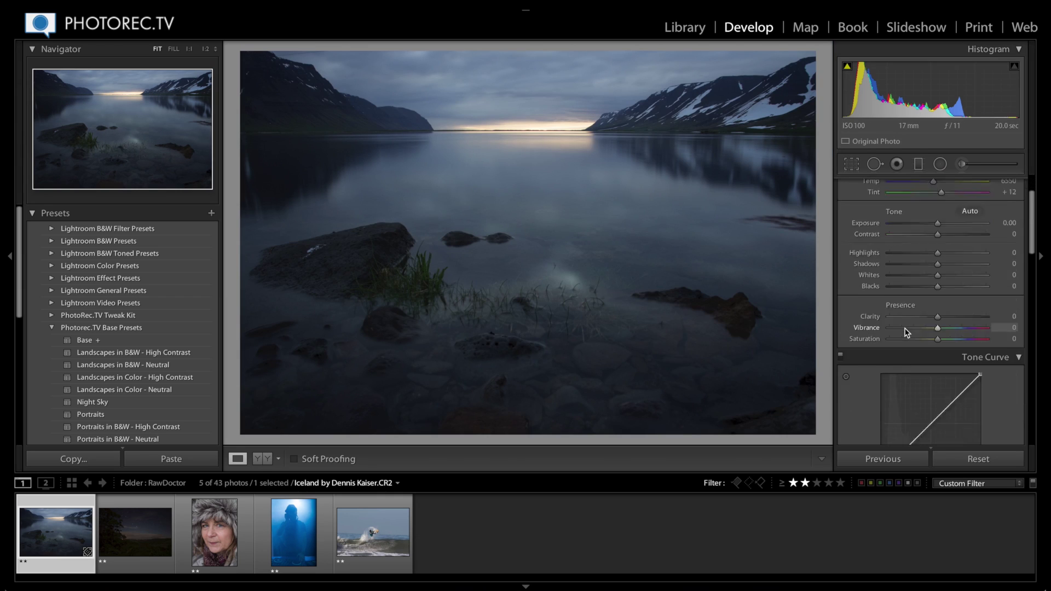
{"action": "scroll", "coordinate": [902, 327], "scroll_direction": "up", "scroll_amount": 4}
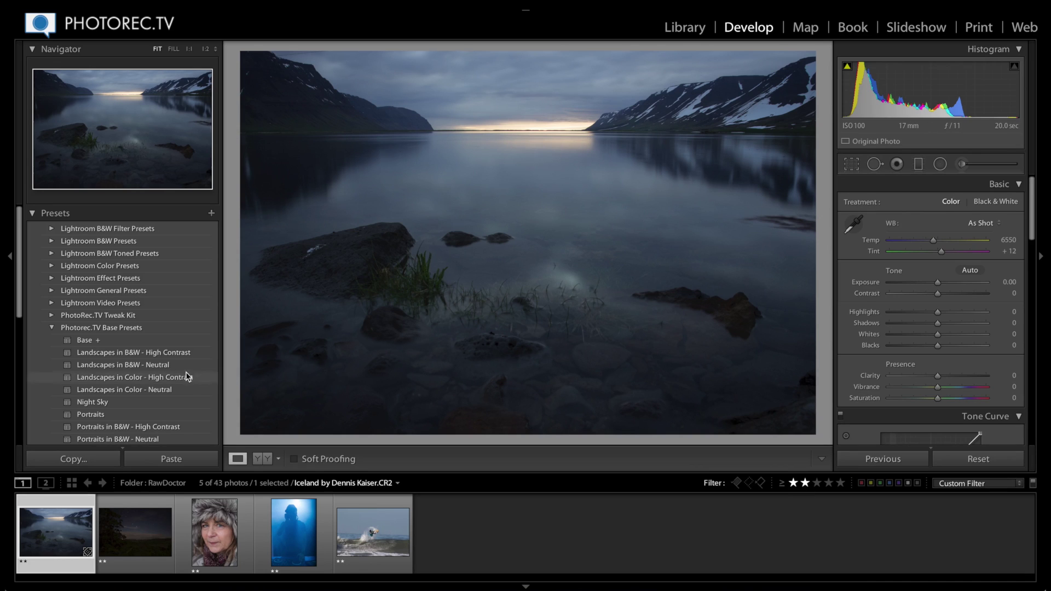
Apply the Base + preset, then the Landscapes in Color - Neutral preset
{"action": "left_click", "coordinate": [106, 339]}
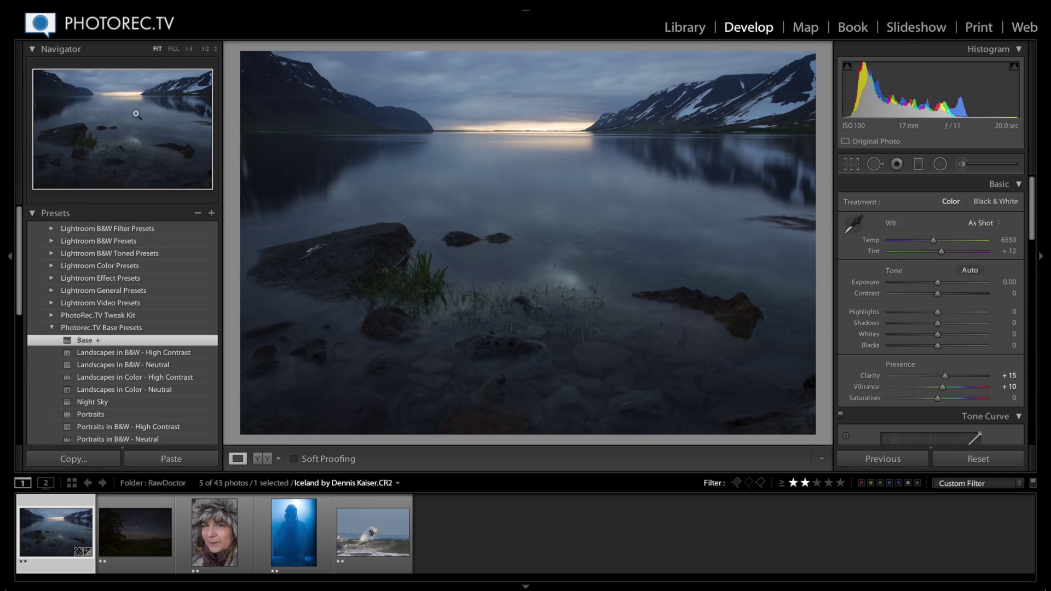
{"action": "left_click", "coordinate": [144, 389]}
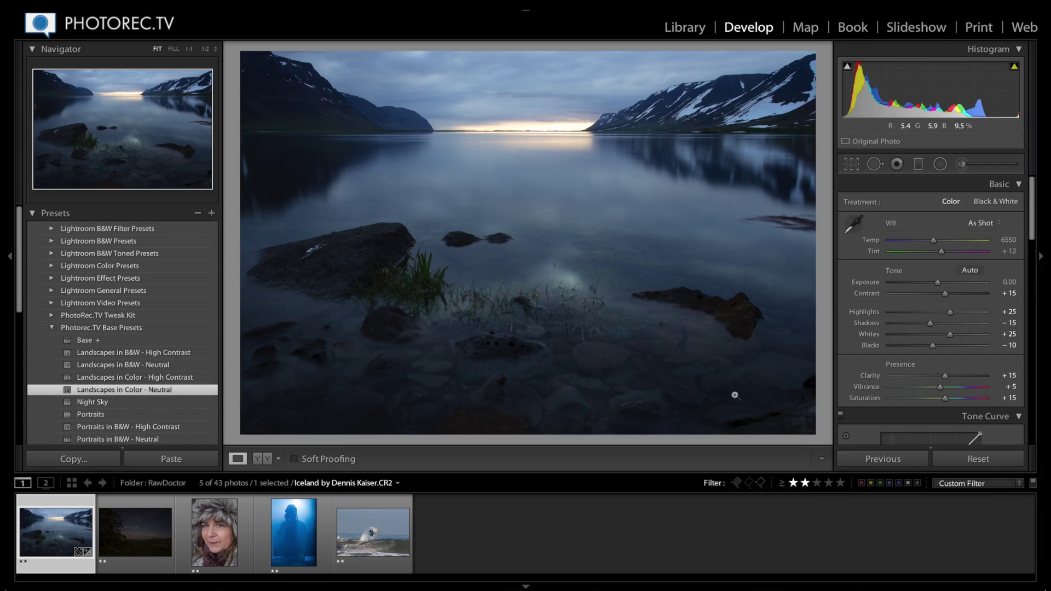
Turn on Solo Mode for the adjustment panels and expand the Effects panel
{"action": "right_click", "coordinate": [925, 416]}
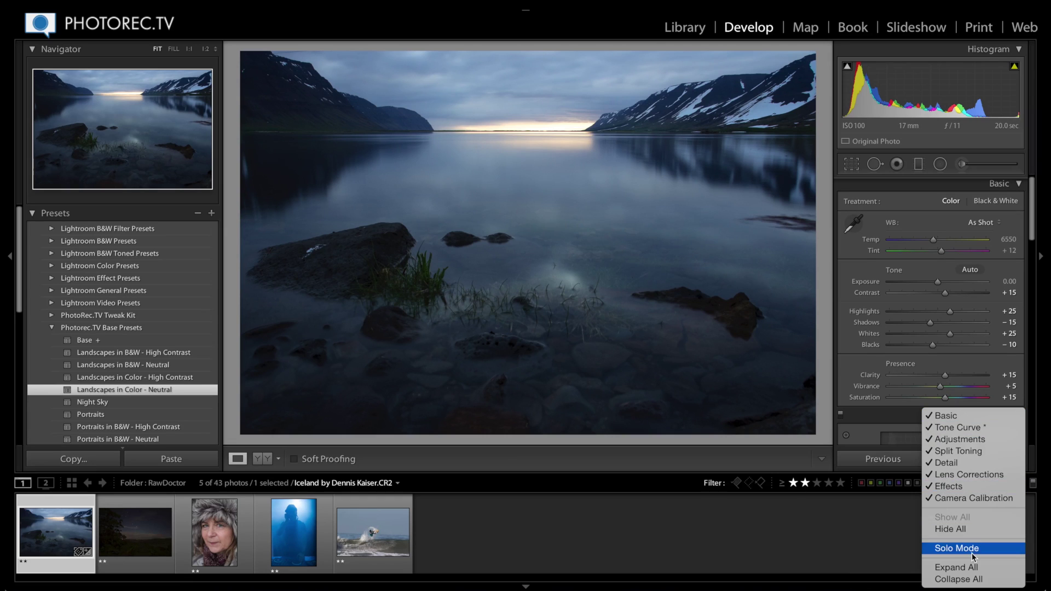
{"action": "left_click", "coordinate": [956, 548]}
{"action": "left_click", "coordinate": [974, 417]}
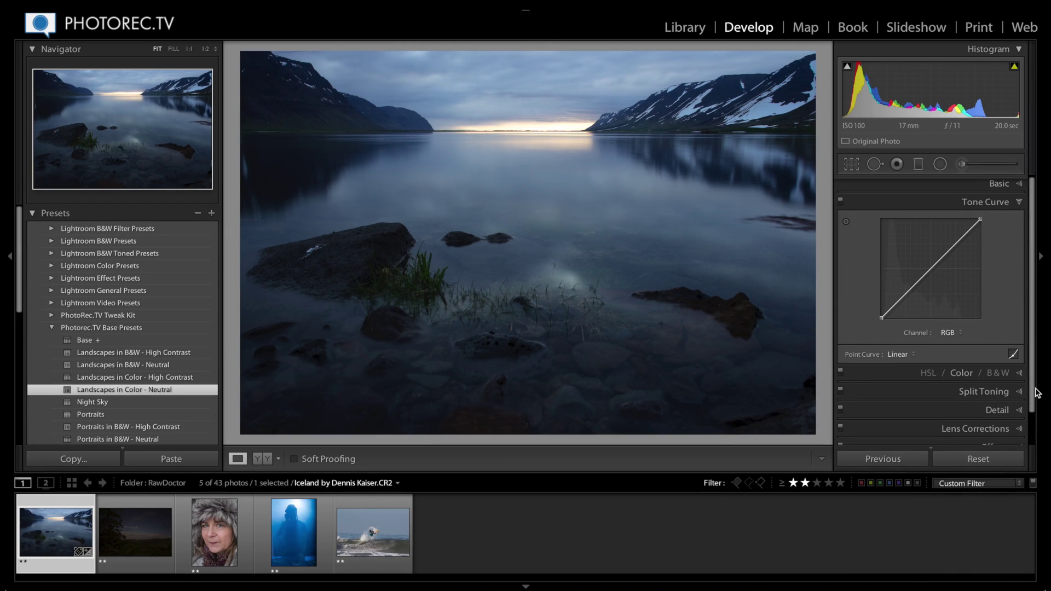
{"action": "scroll", "coordinate": [1035, 393], "scroll_direction": "down", "scroll_amount": 2}
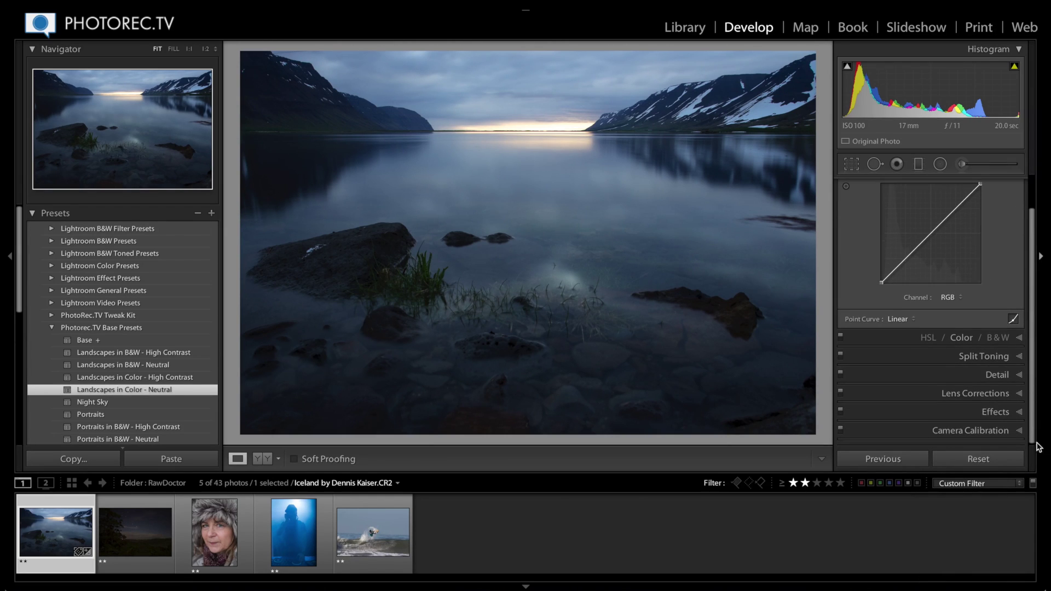
{"action": "left_click", "coordinate": [968, 394]}
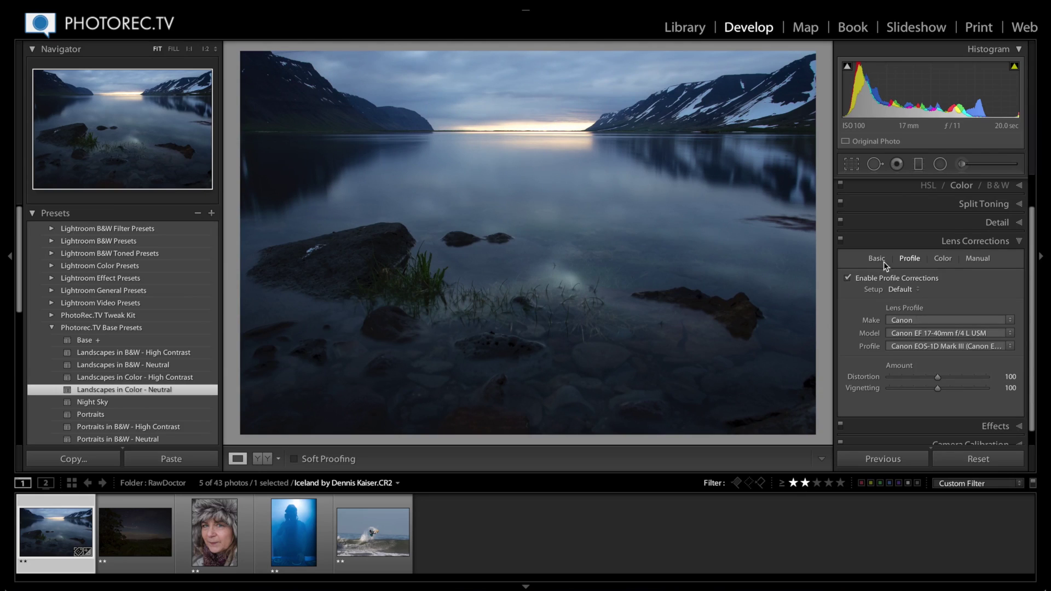
{"action": "left_click", "coordinate": [981, 260]}
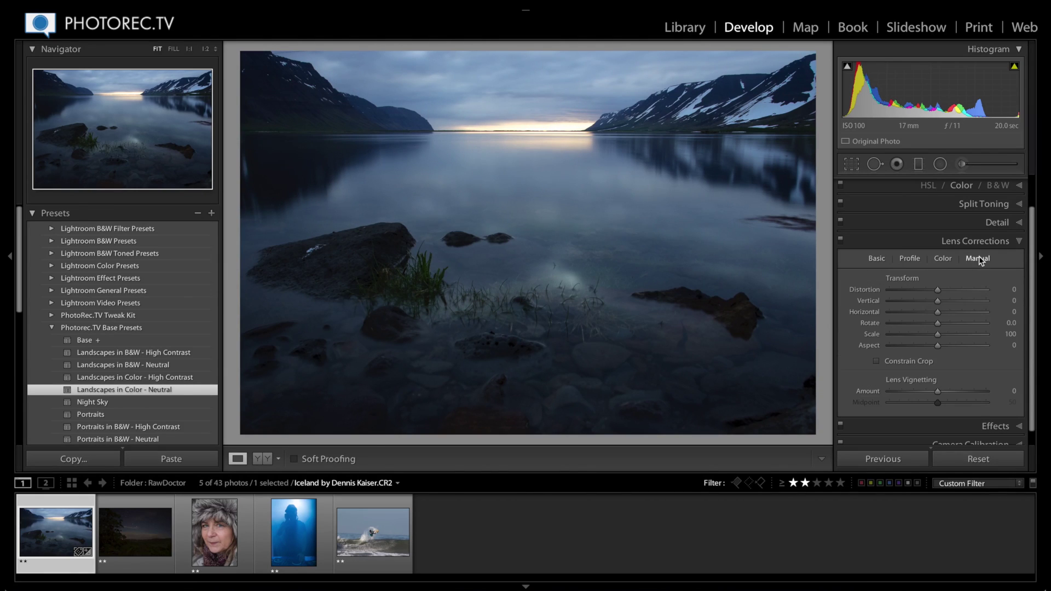
{"action": "left_click", "coordinate": [975, 427]}
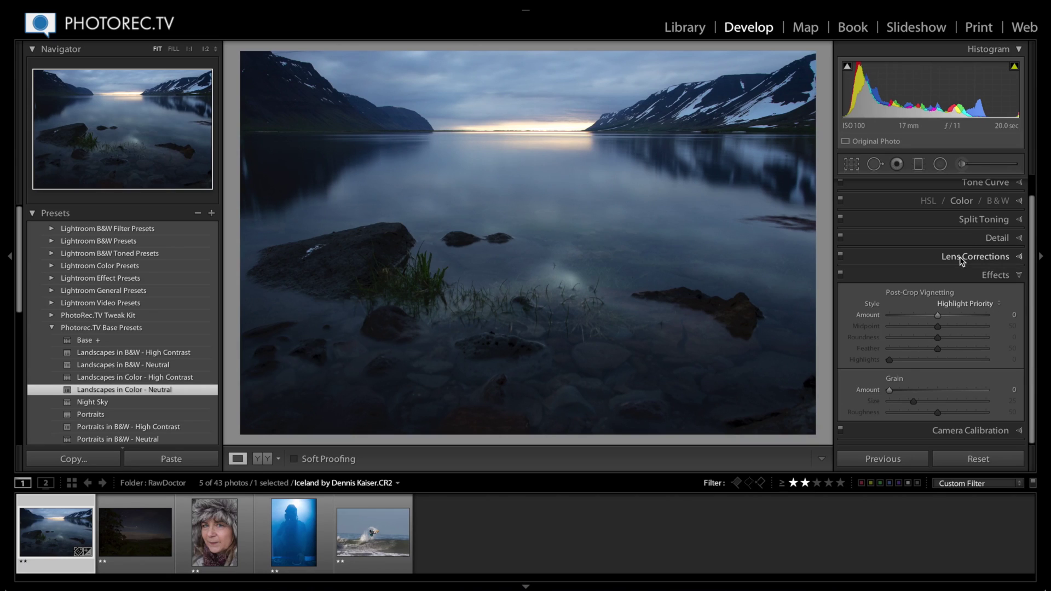
Set the post-crop vignette to Amount +6, Midpoint 27 and Feather 72
{"action": "left_click_drag", "start_coordinate": [937, 315], "coordinate": [940, 316]}
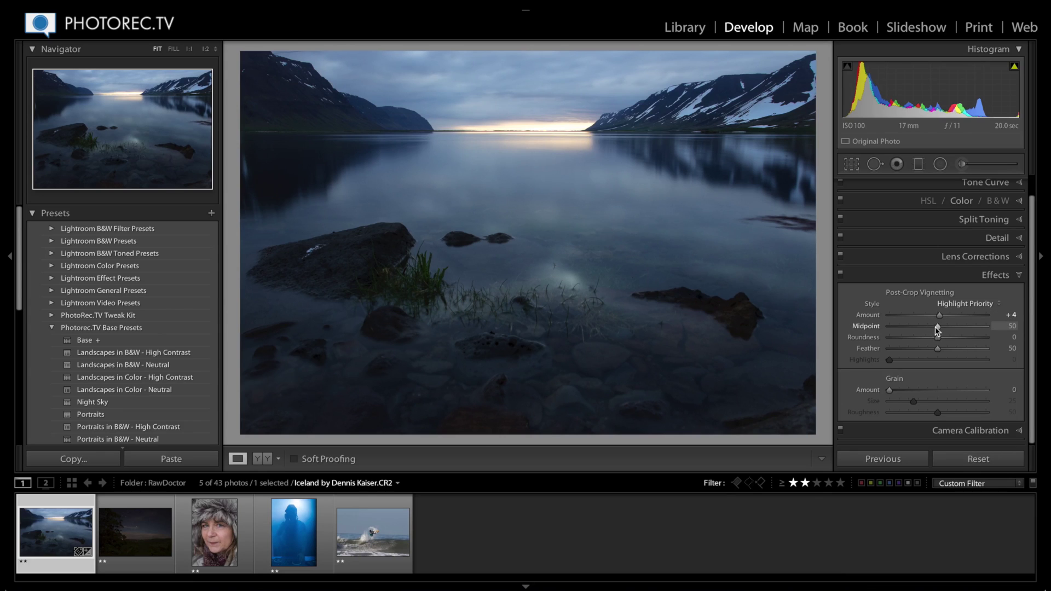
{"action": "mouse_move", "coordinate": [935, 325]}
{"action": "left_mouse_down"}
{"action": "mouse_move", "coordinate": [905, 327]}
{"action": "mouse_move", "coordinate": [939, 315]}
{"action": "left_mouse_up"}
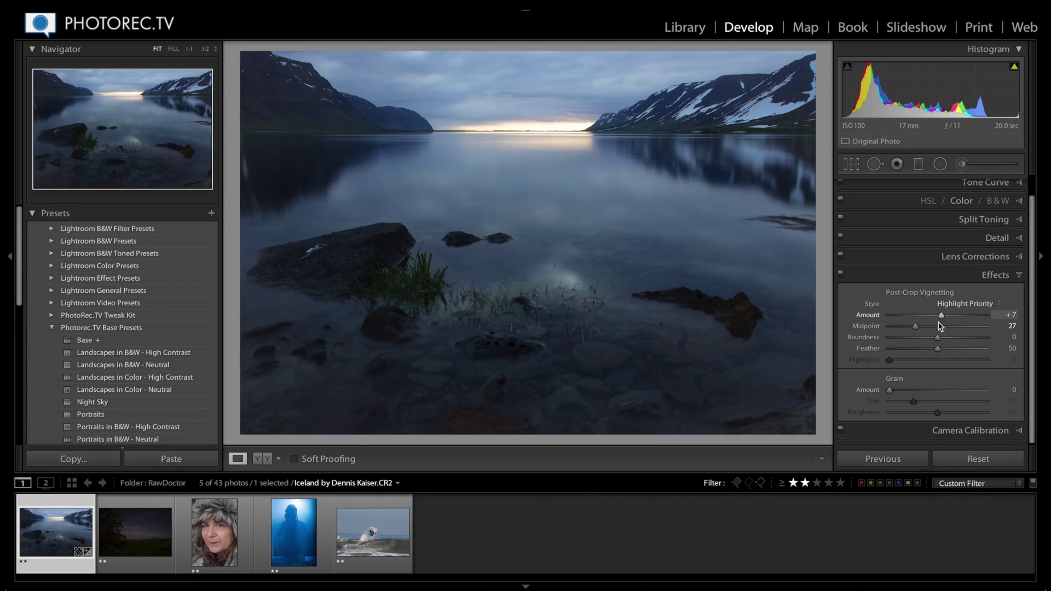
{"action": "left_click_drag", "start_coordinate": [937, 348], "coordinate": [958, 349]}
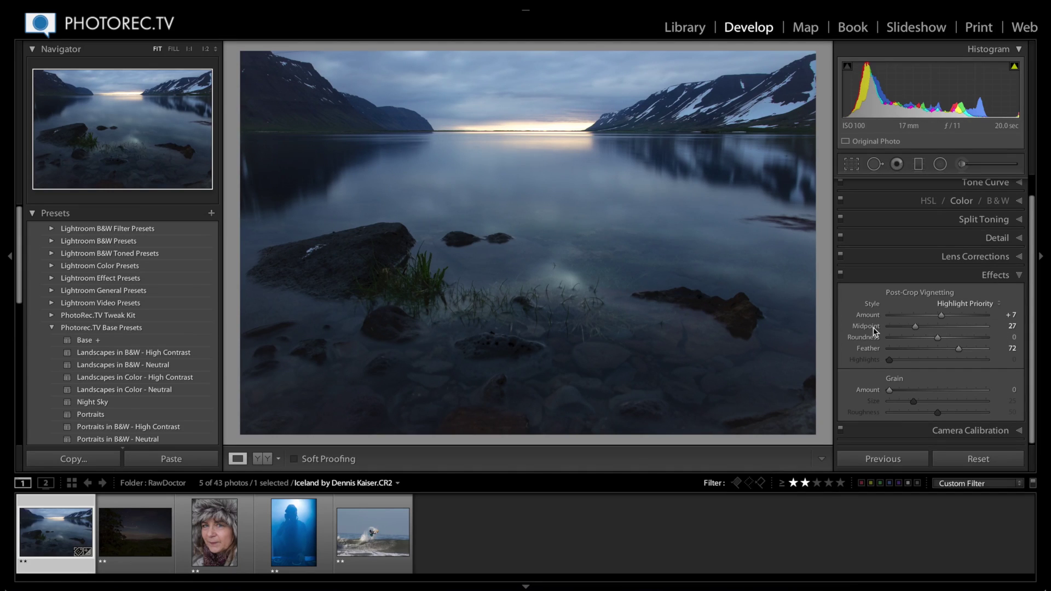
{"action": "left_click_drag", "start_coordinate": [940, 314], "coordinate": [939, 314]}
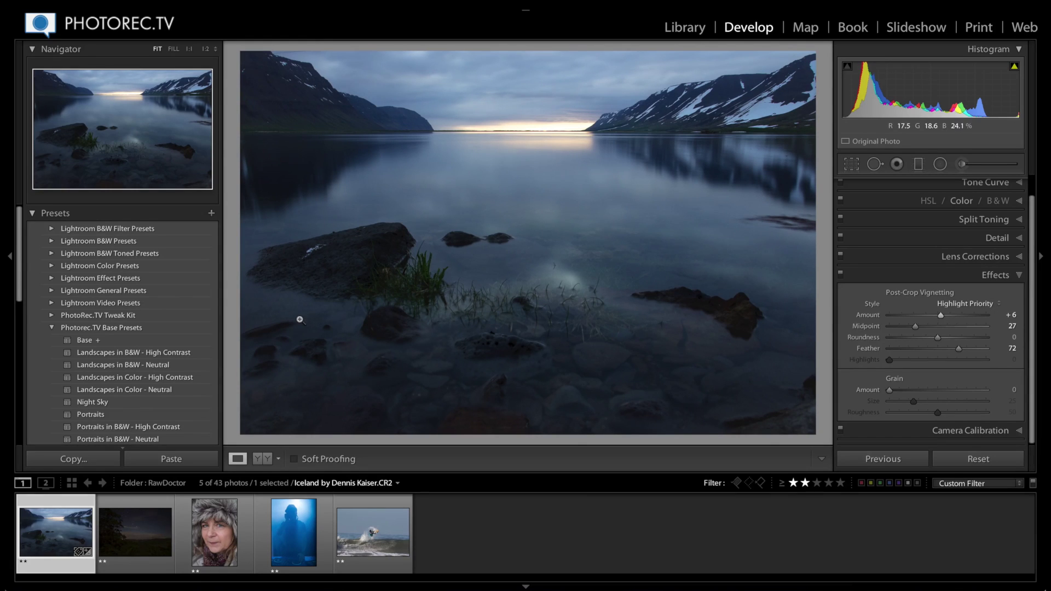
Reopen the Basic panel and zoom to 1:1 on the horizon glow, panning up toward the sky
{"action": "scroll", "coordinate": [1005, 202], "scroll_direction": "up", "scroll_amount": 2}
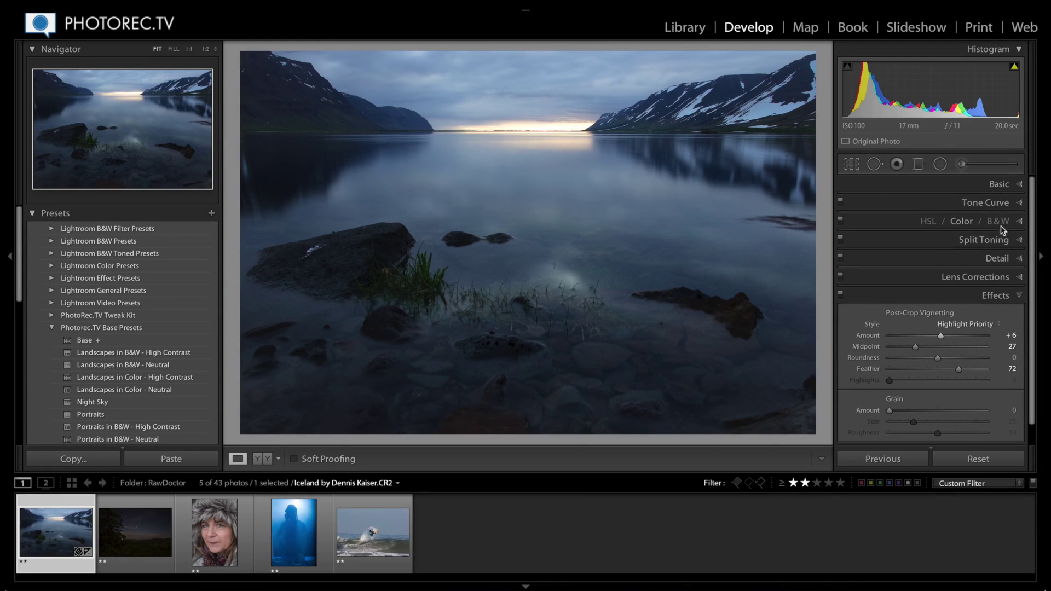
{"action": "left_click", "coordinate": [1002, 187]}
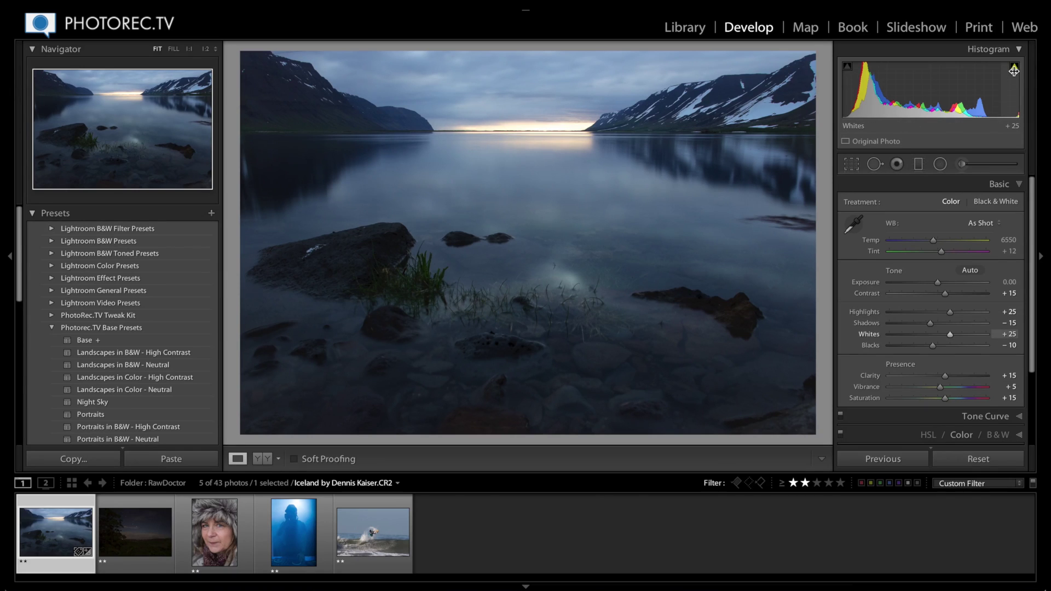
{"action": "mouse_move", "coordinate": [1015, 72]}
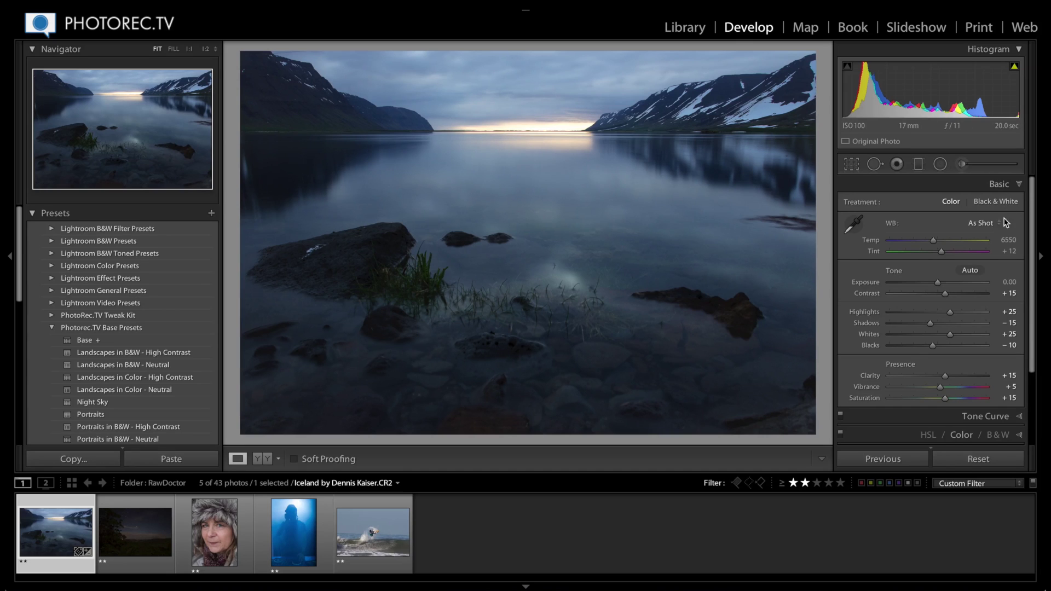
{"action": "left_click", "coordinate": [549, 123]}
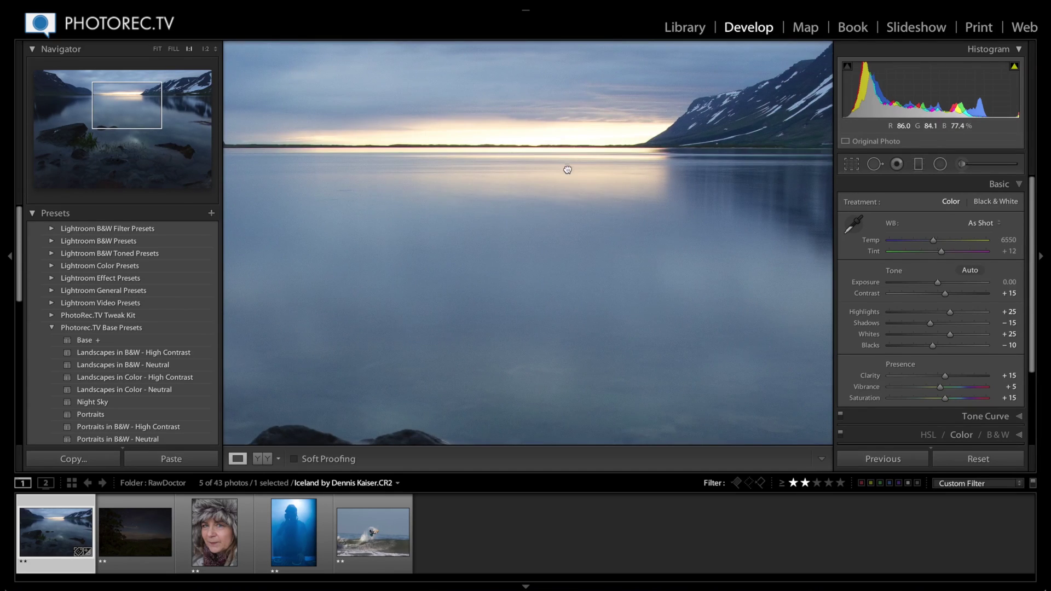
{"action": "mouse_move", "coordinate": [569, 173]}
{"action": "left_mouse_down"}
{"action": "mouse_move", "coordinate": [617, 251]}
{"action": "mouse_move", "coordinate": [660, 276]}
{"action": "left_mouse_up"}
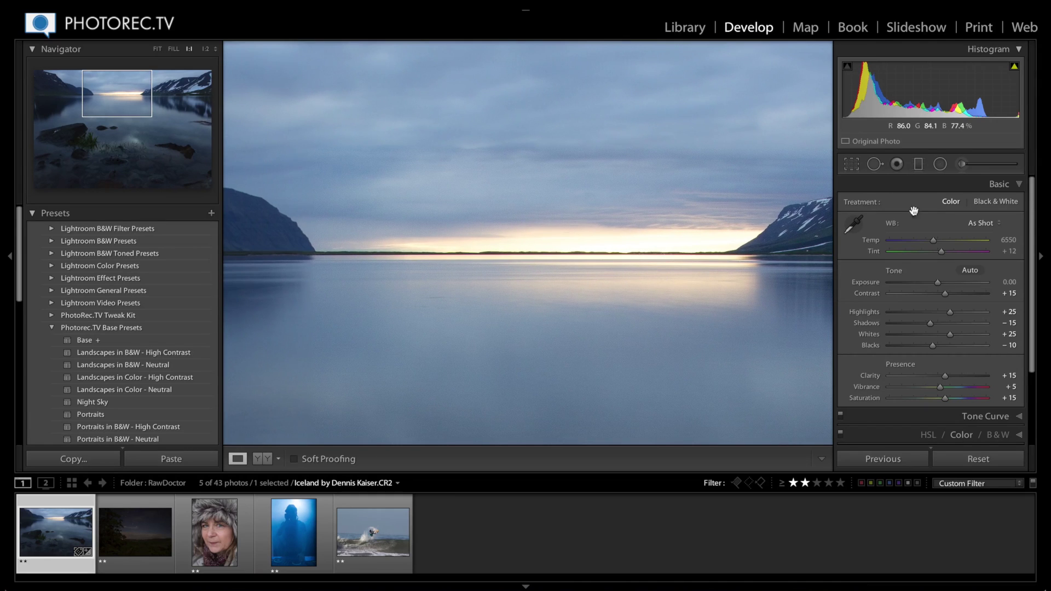
Start the Adjustment Brush with the Highlight Burn + effect and hide the edit pins
{"action": "left_click", "coordinate": [967, 163]}
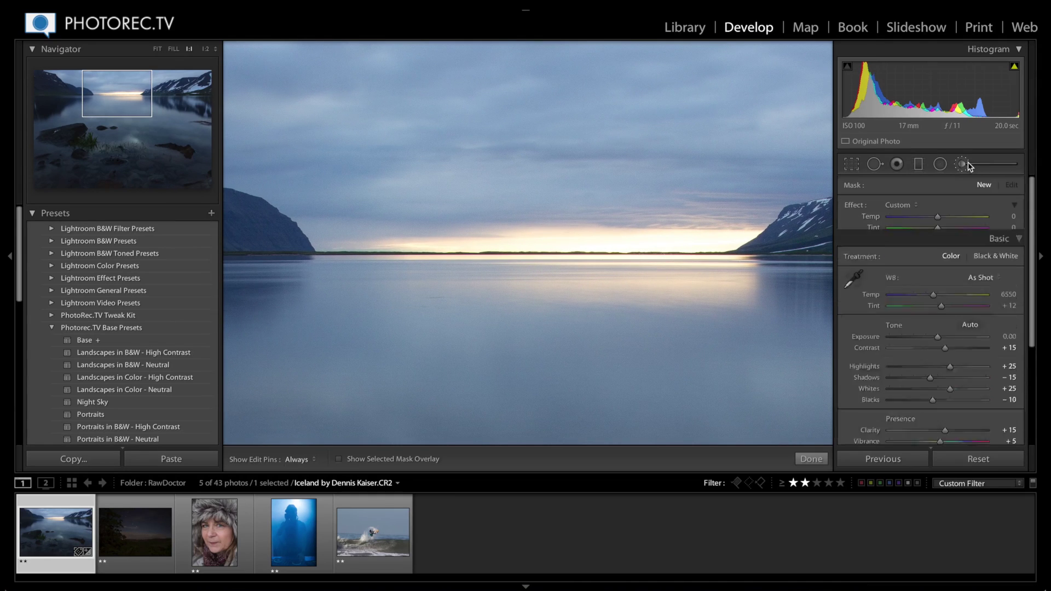
{"action": "left_click", "coordinate": [903, 204]}
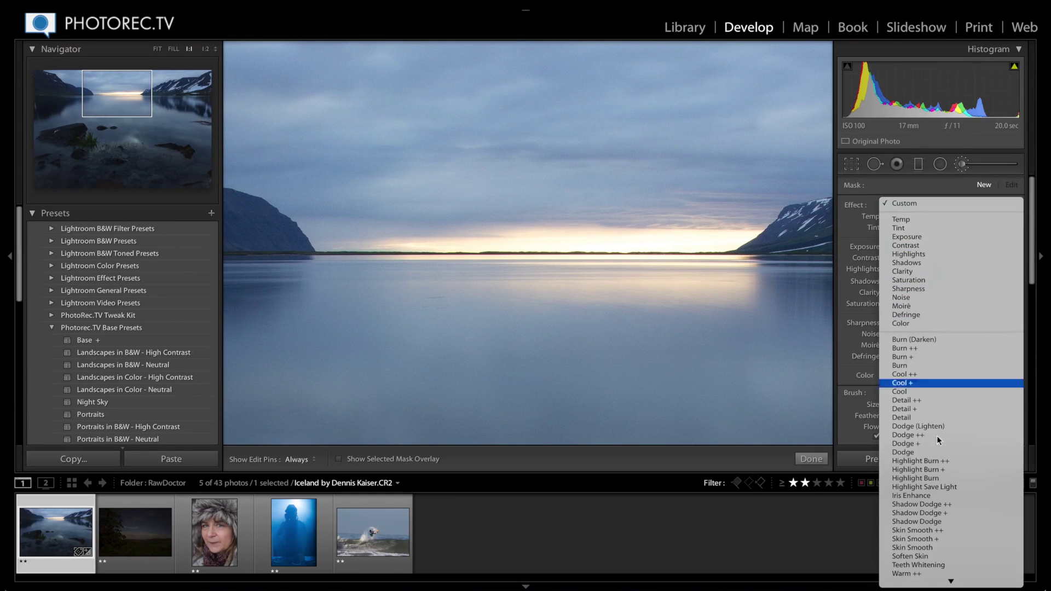
{"action": "scroll", "coordinate": [953, 547], "scroll_direction": "down", "scroll_amount": 2}
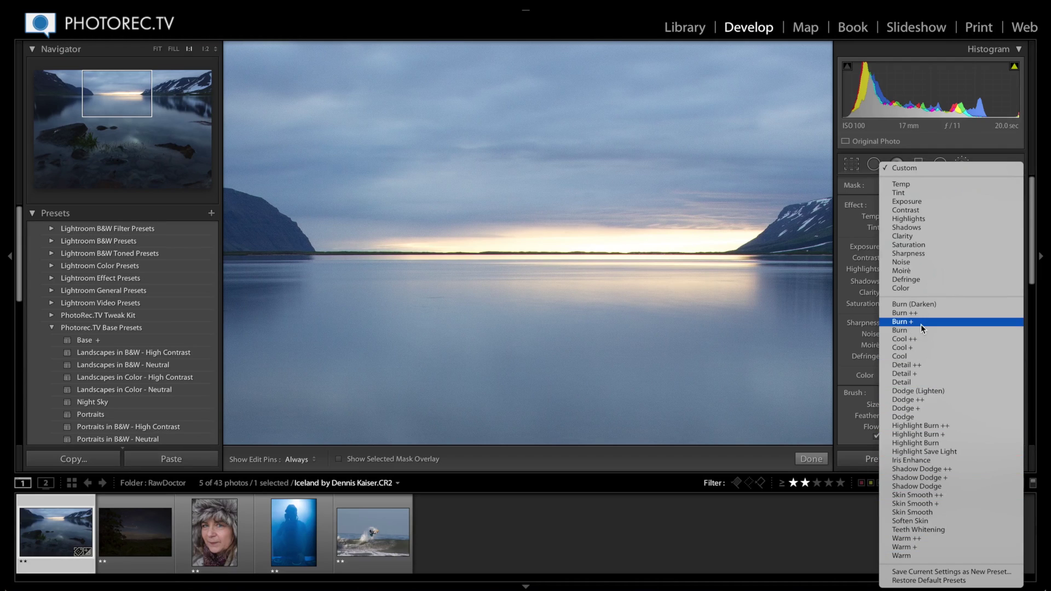
{"action": "left_click", "coordinate": [922, 436]}
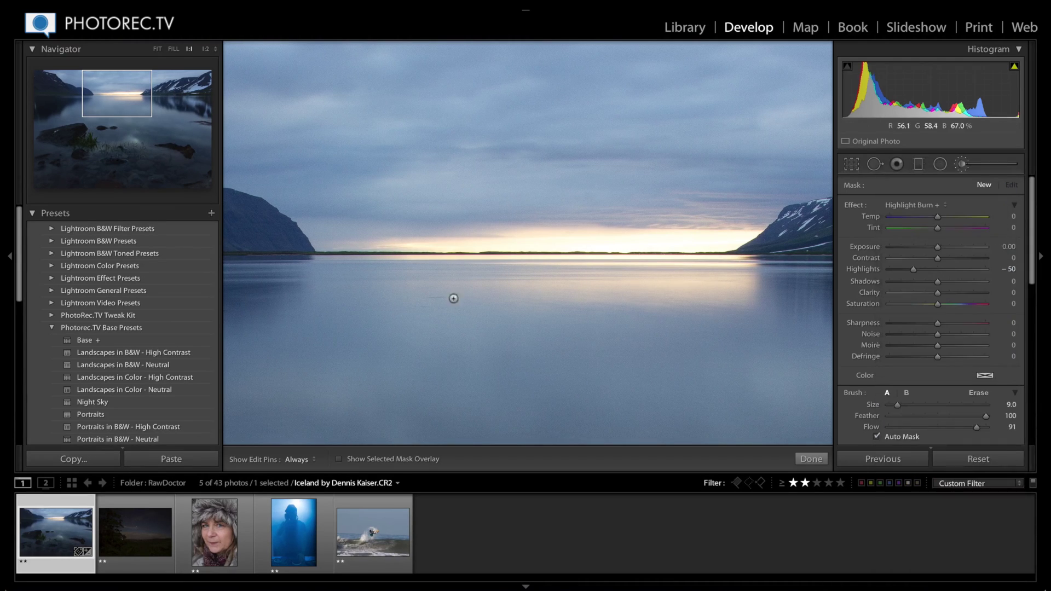
{"action": "key", "text": "h"}
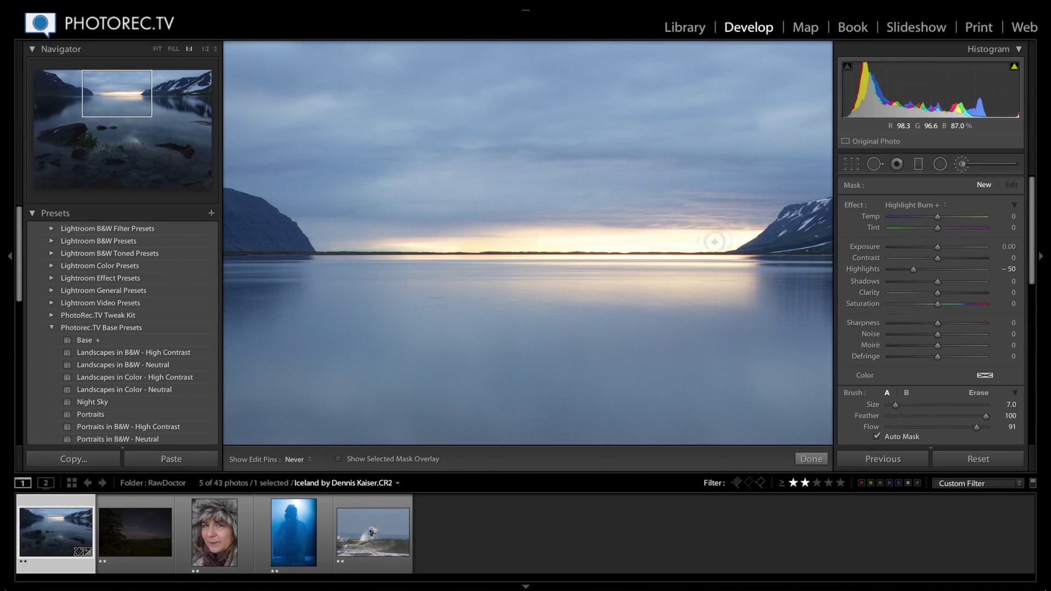
{"action": "key", "text": "h"}
{"action": "key", "text": "h"}
{"action": "key", "text": "h"}
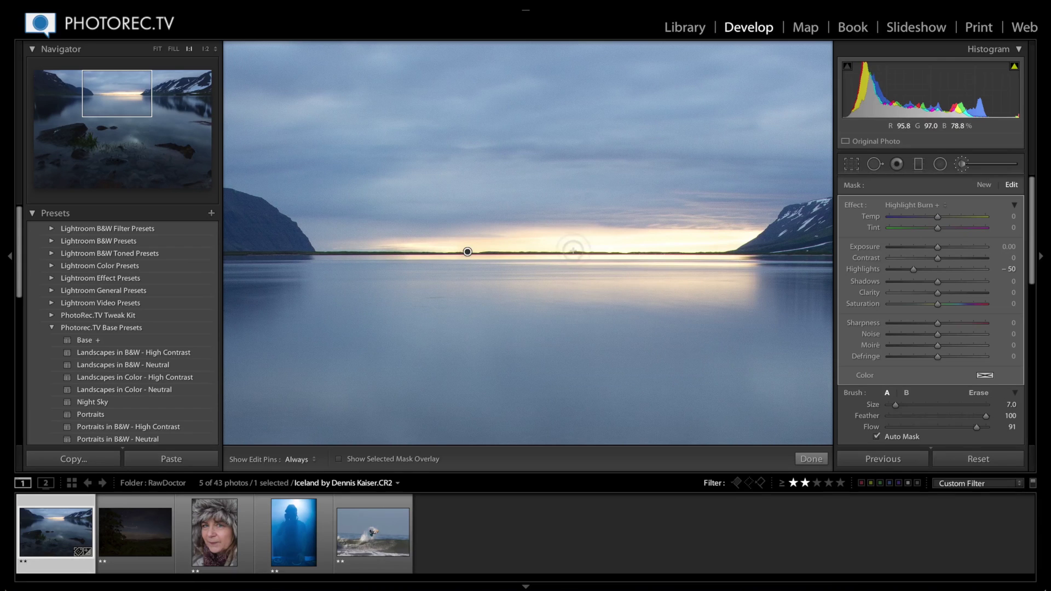
{"action": "key", "text": "h"}
{"action": "key", "text": "h"}
Try Highlight Burn ++, return to Highlight Burn +, and lower the brush Highlights to about -95
{"action": "left_click", "coordinate": [922, 207]}
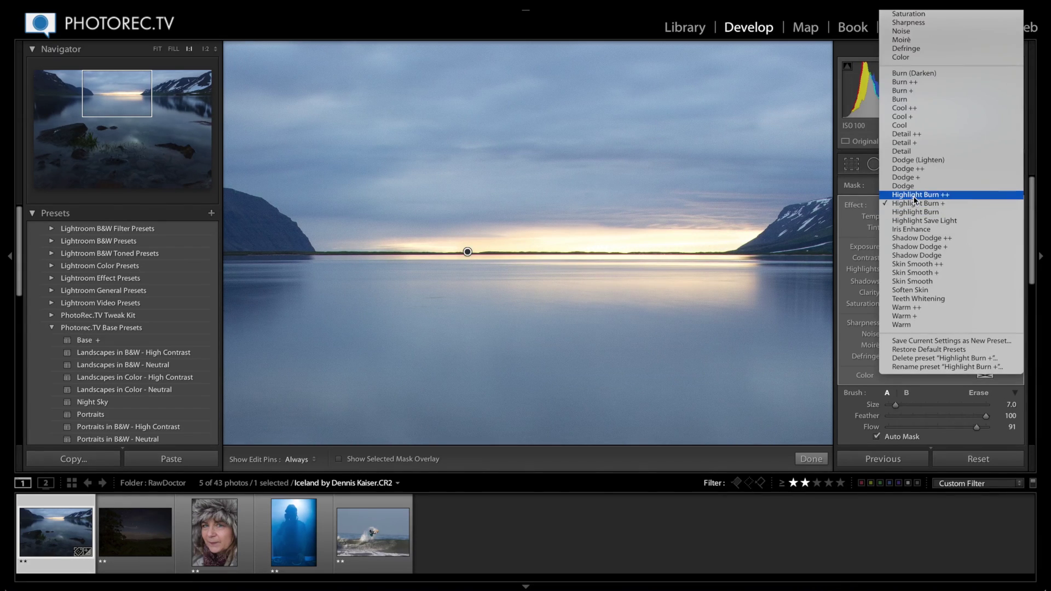
{"action": "left_click", "coordinate": [913, 196]}
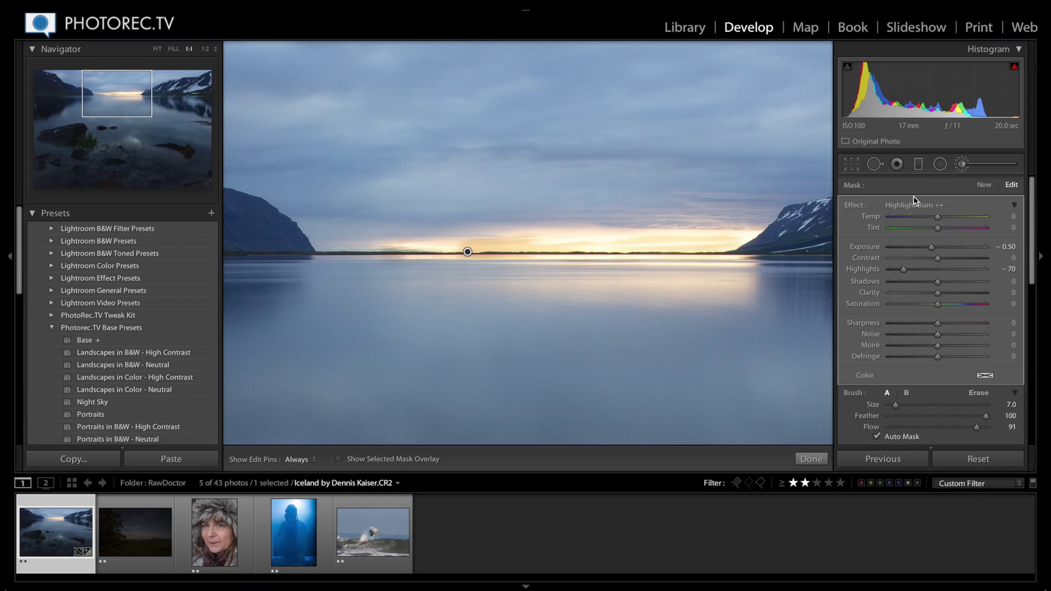
{"action": "left_click", "coordinate": [906, 204]}
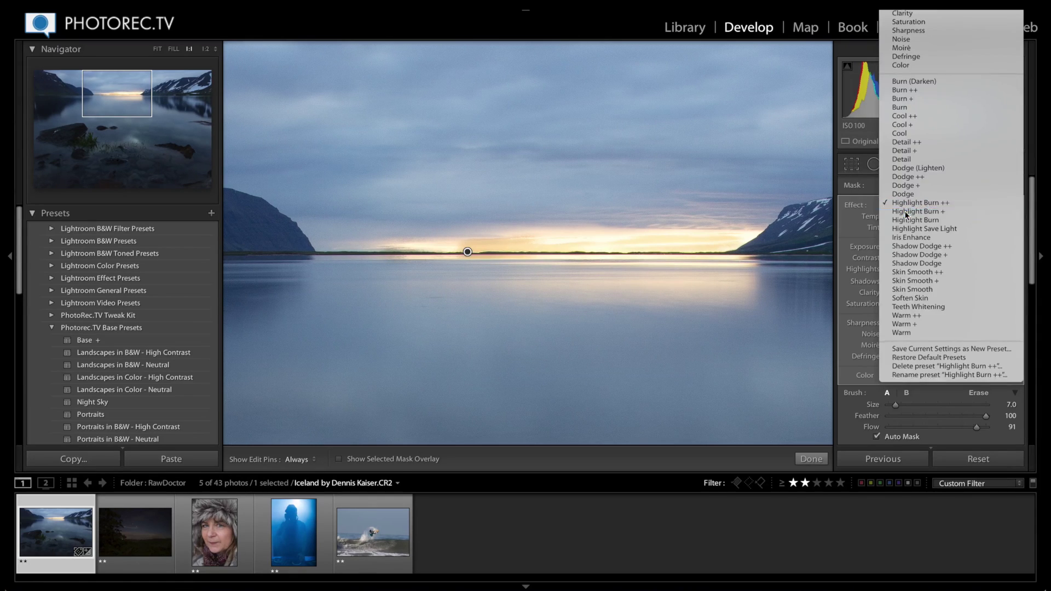
{"action": "left_click", "coordinate": [905, 212]}
{"action": "left_click_drag", "start_coordinate": [925, 271], "coordinate": [898, 271]}
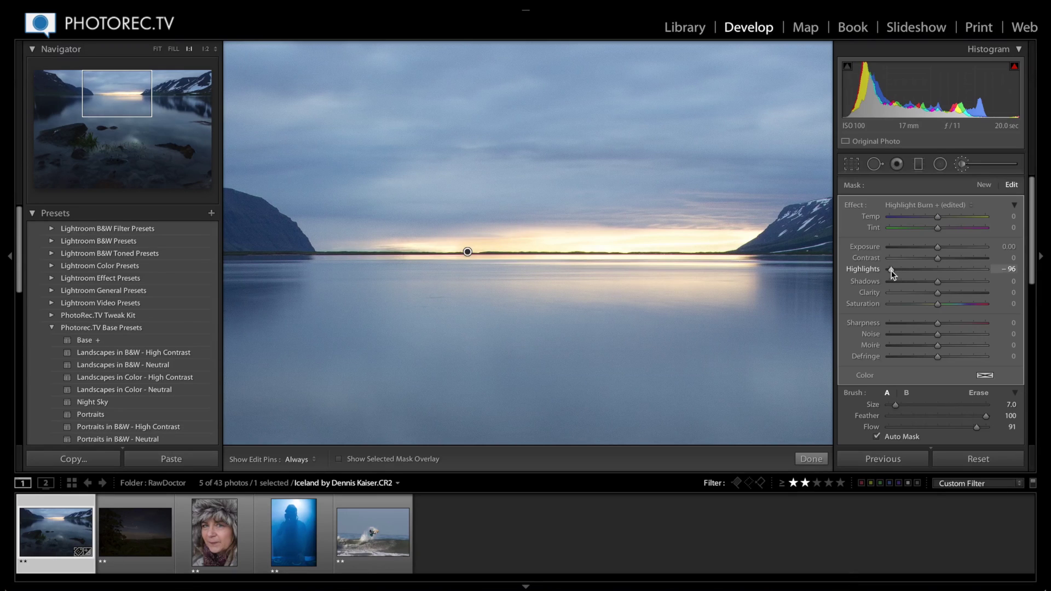
{"action": "left_click_drag", "start_coordinate": [892, 270], "coordinate": [892, 270]}
{"action": "left_click", "coordinate": [811, 458]}
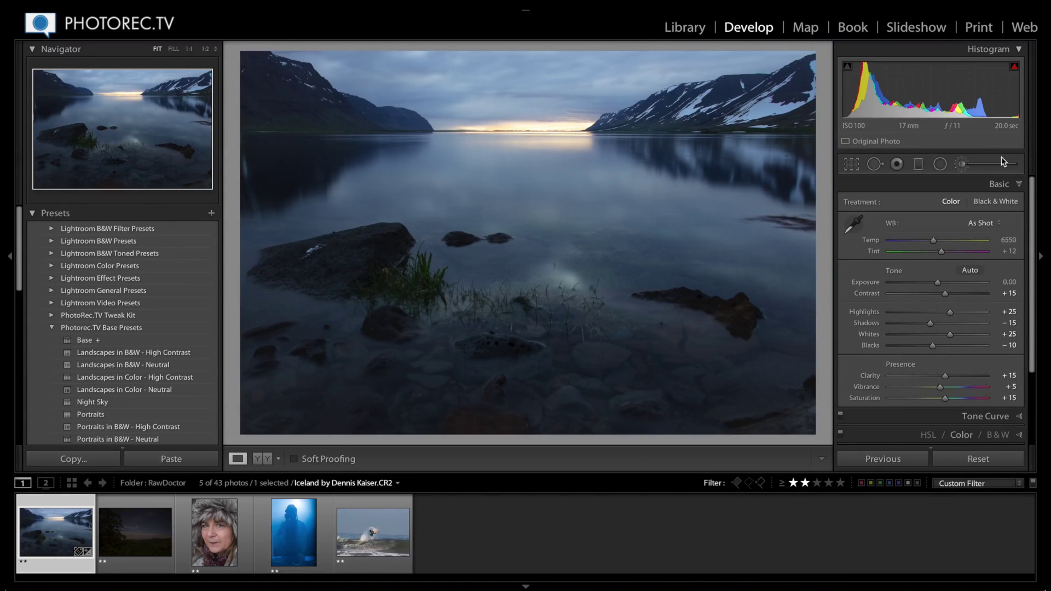
Compare the photo with brush edits on and off, set Show Edit Pins to Auto, and close the brush
{"action": "key", "text": "k"}
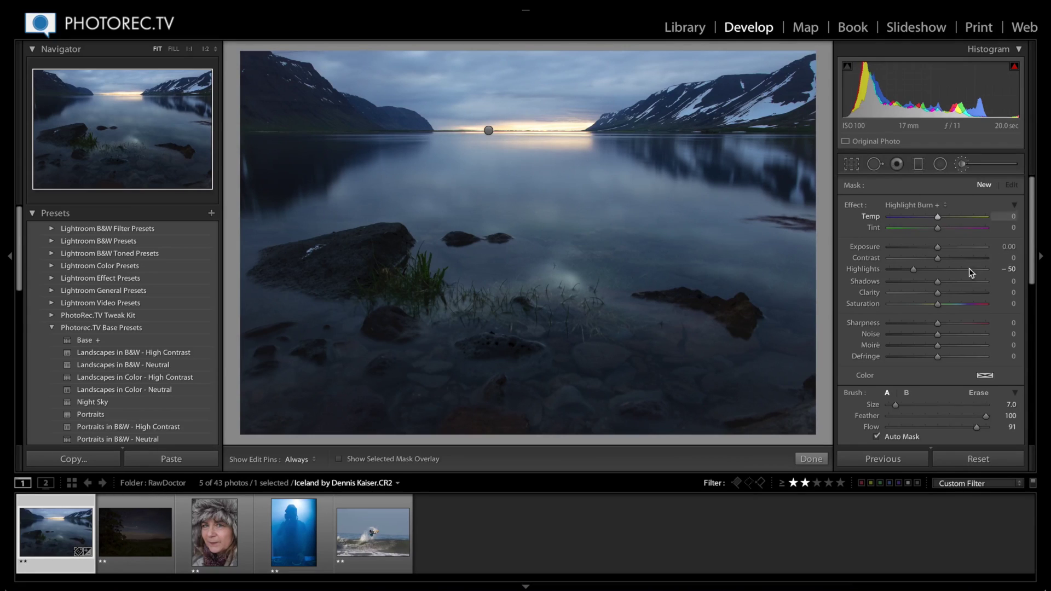
{"action": "scroll", "coordinate": [940, 415], "scroll_direction": "down", "scroll_amount": 3}
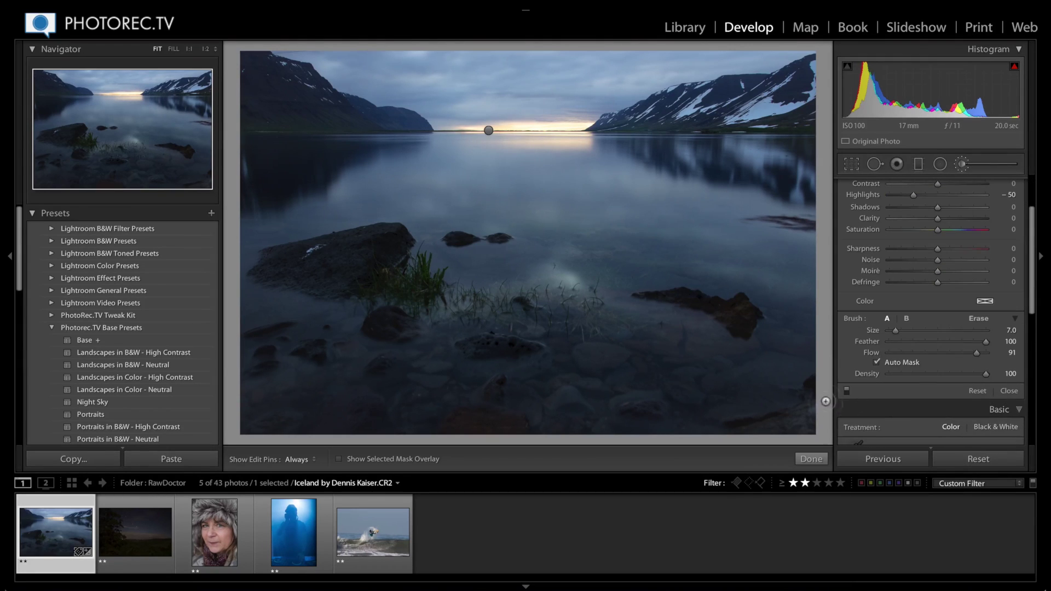
{"action": "left_click", "coordinate": [847, 391]}
{"action": "left_click", "coordinate": [846, 391]}
{"action": "left_click", "coordinate": [847, 391]}
{"action": "left_click", "coordinate": [847, 391]}
{"action": "left_click", "coordinate": [847, 391]}
{"action": "left_click", "coordinate": [289, 459]}
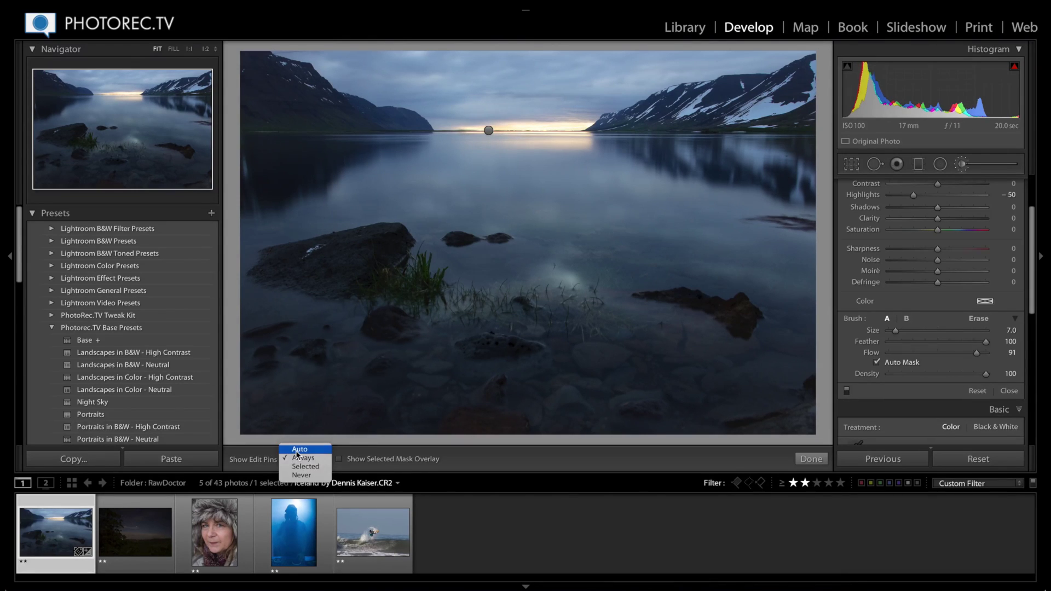
{"action": "left_click", "coordinate": [296, 449]}
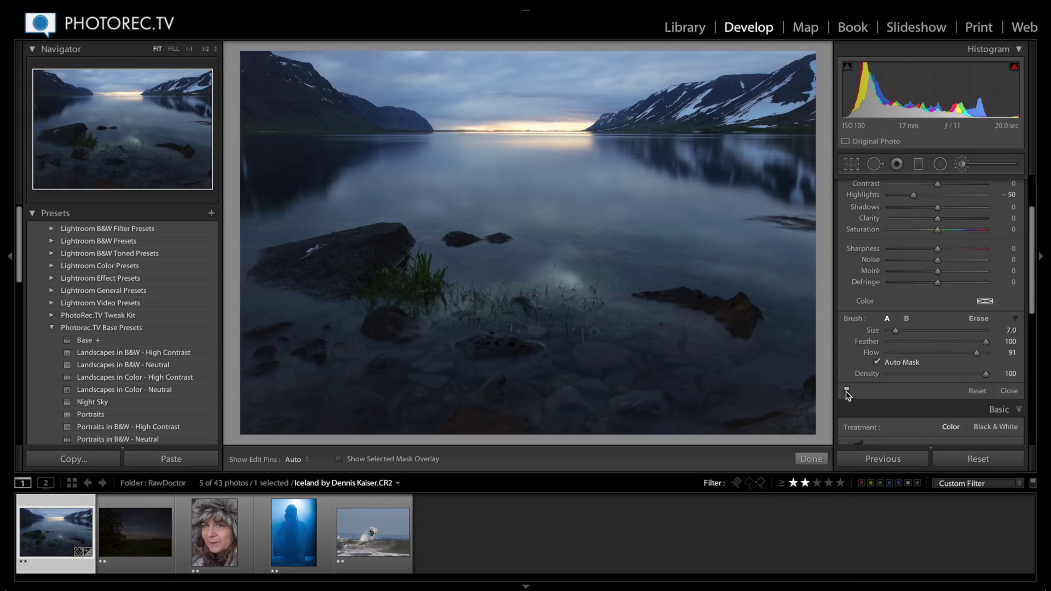
{"action": "scroll", "coordinate": [911, 347], "scroll_direction": "up", "scroll_amount": 5}
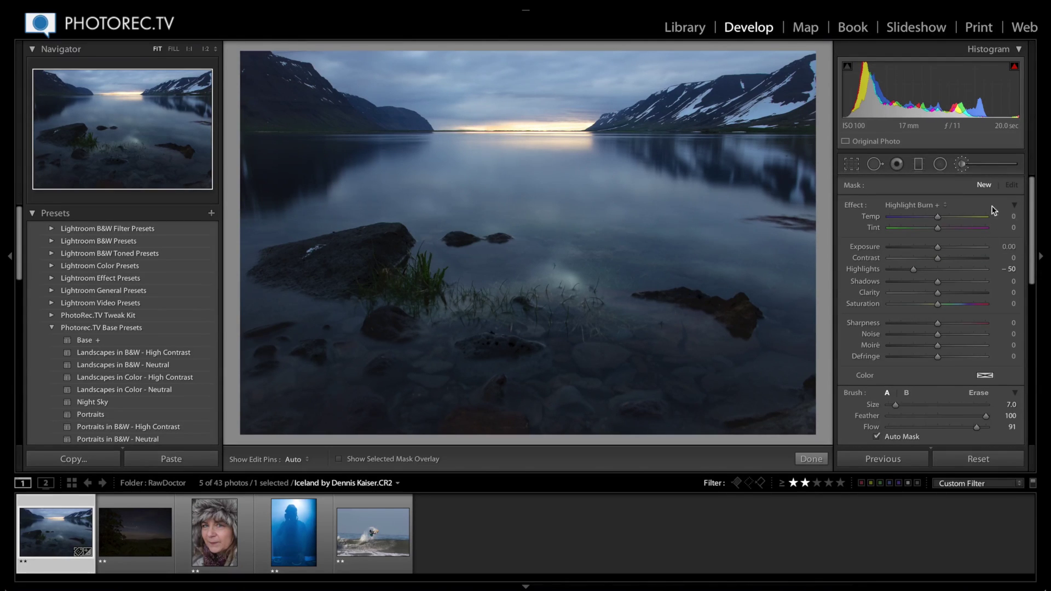
{"action": "scroll", "coordinate": [931, 339], "scroll_direction": "down", "scroll_amount": 4}
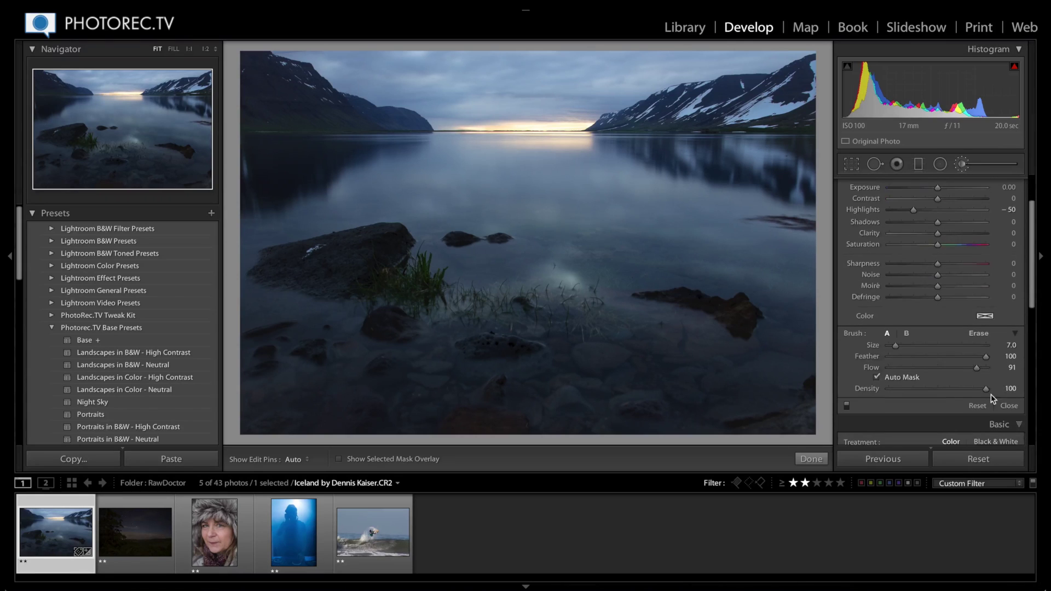
{"action": "left_click", "coordinate": [1008, 398]}
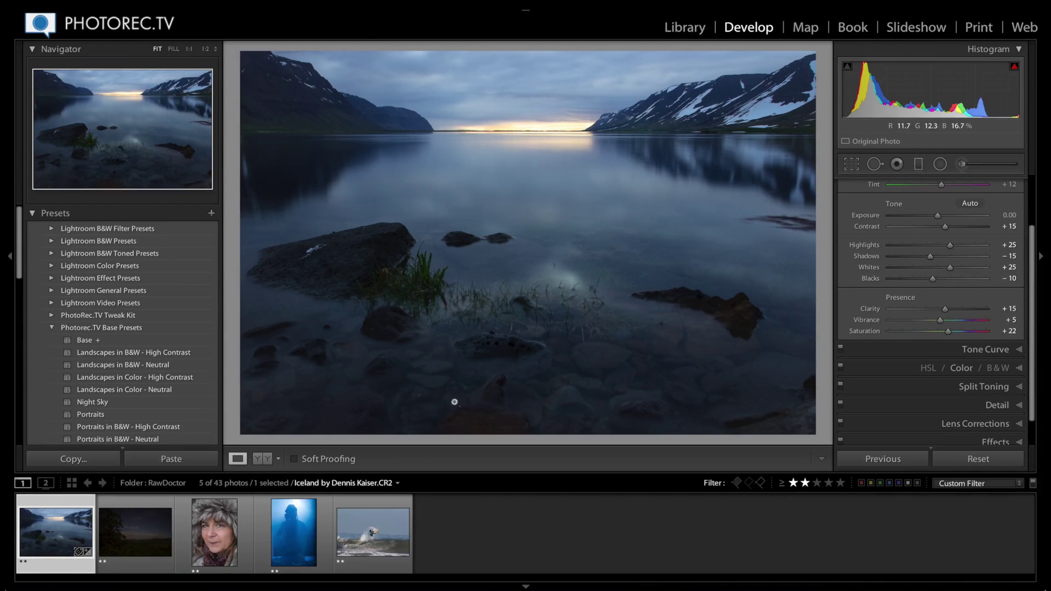
Lift the tone curve's black point slightly
{"action": "left_click", "coordinate": [935, 350]}
{"action": "scroll", "coordinate": [890, 332], "scroll_direction": "up", "scroll_amount": 1}
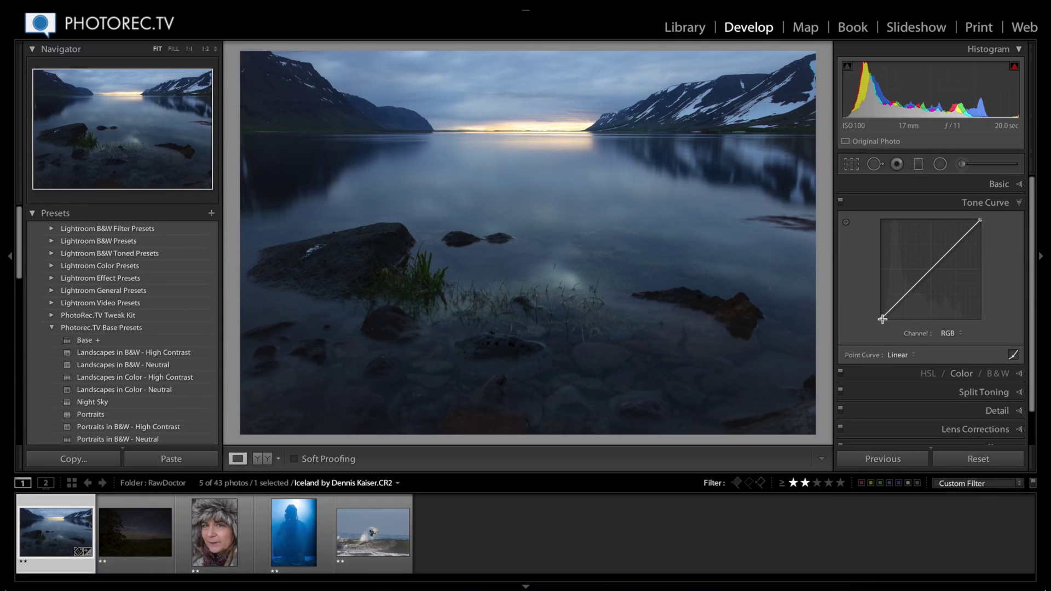
{"action": "left_click_drag", "start_coordinate": [881, 318], "coordinate": [883, 318]}
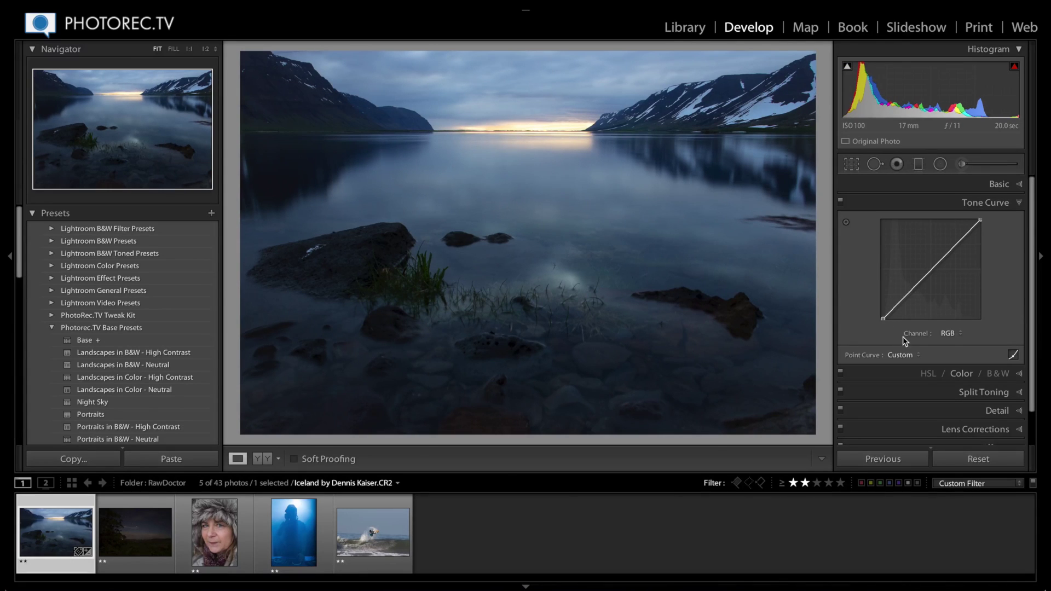
{"action": "left_click", "coordinate": [981, 204]}
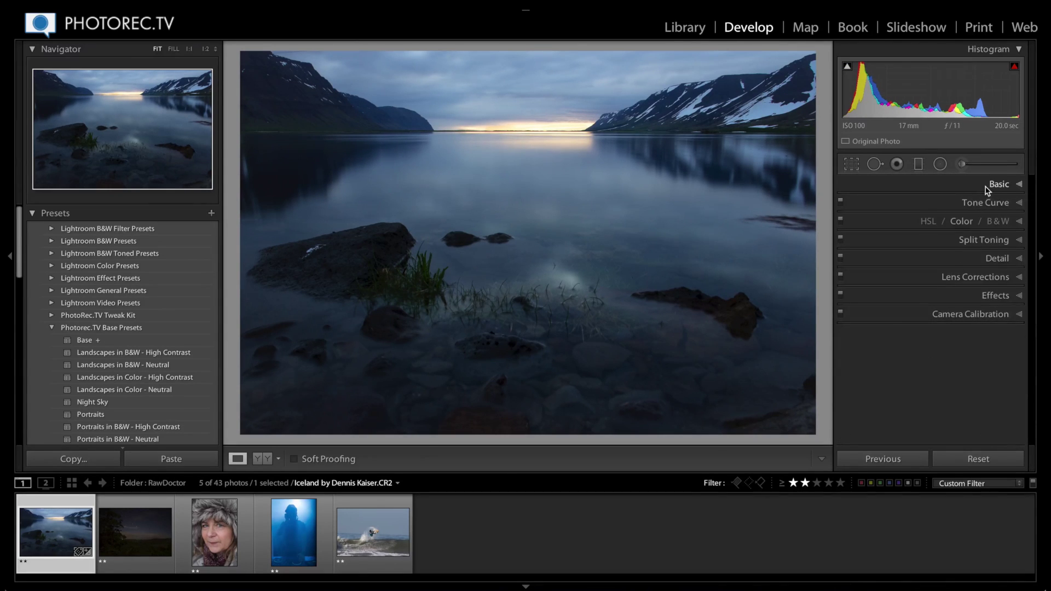
Nudge Exposure up, cool Temp slightly, set Tint to +15, then open Andy.CR2
{"action": "left_click", "coordinate": [995, 184]}
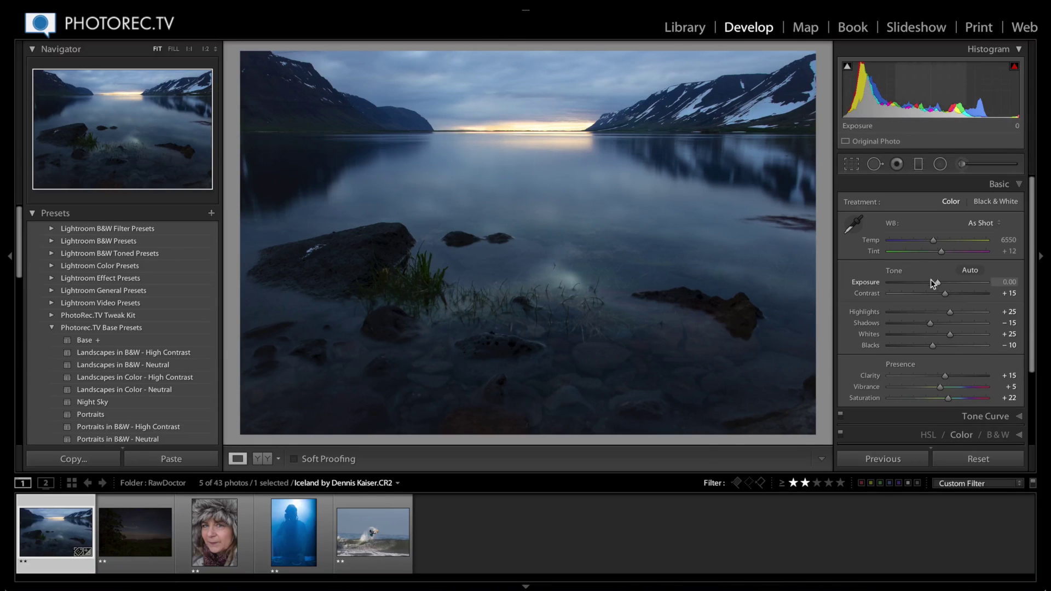
{"action": "left_click_drag", "start_coordinate": [936, 283], "coordinate": [937, 281]}
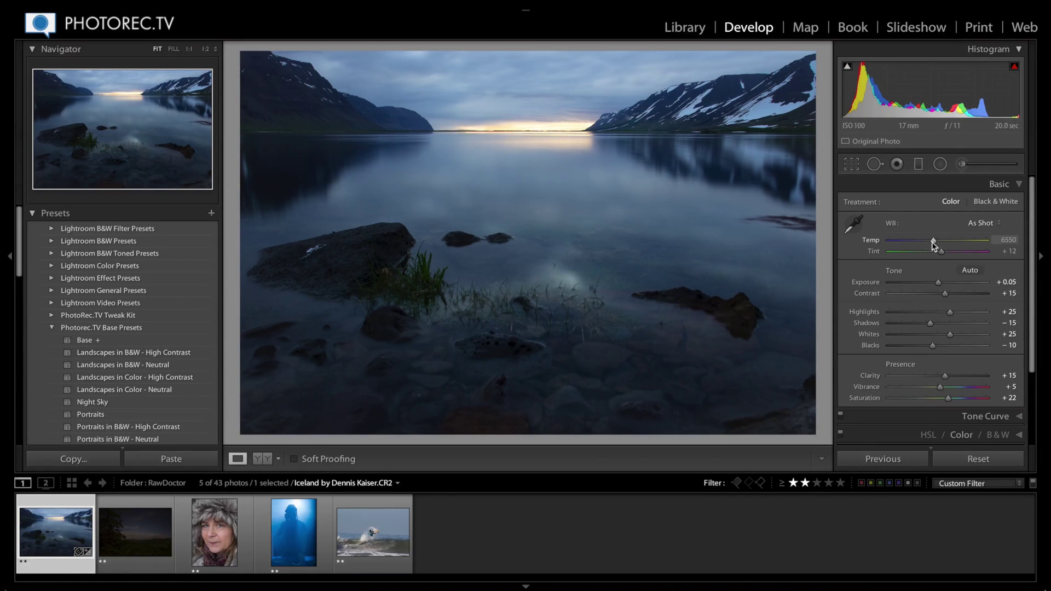
{"action": "left_click_drag", "start_coordinate": [933, 240], "coordinate": [931, 240]}
{"action": "right_click", "coordinate": [931, 242]}
{"action": "left_click", "coordinate": [820, 256]}
{"action": "left_click_drag", "start_coordinate": [941, 251], "coordinate": [943, 251]}
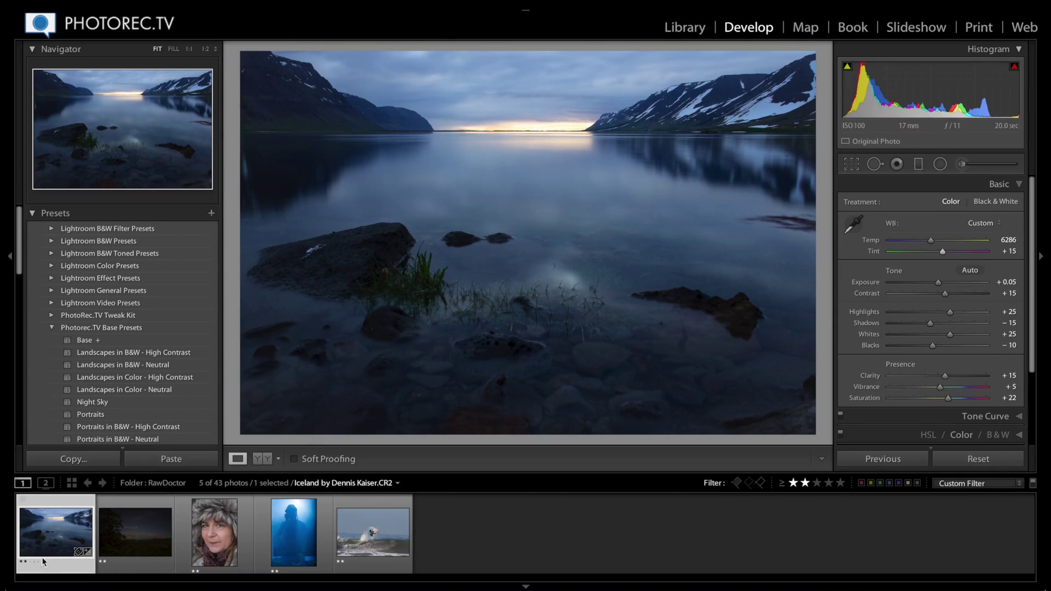
{"action": "left_click", "coordinate": [115, 540]}
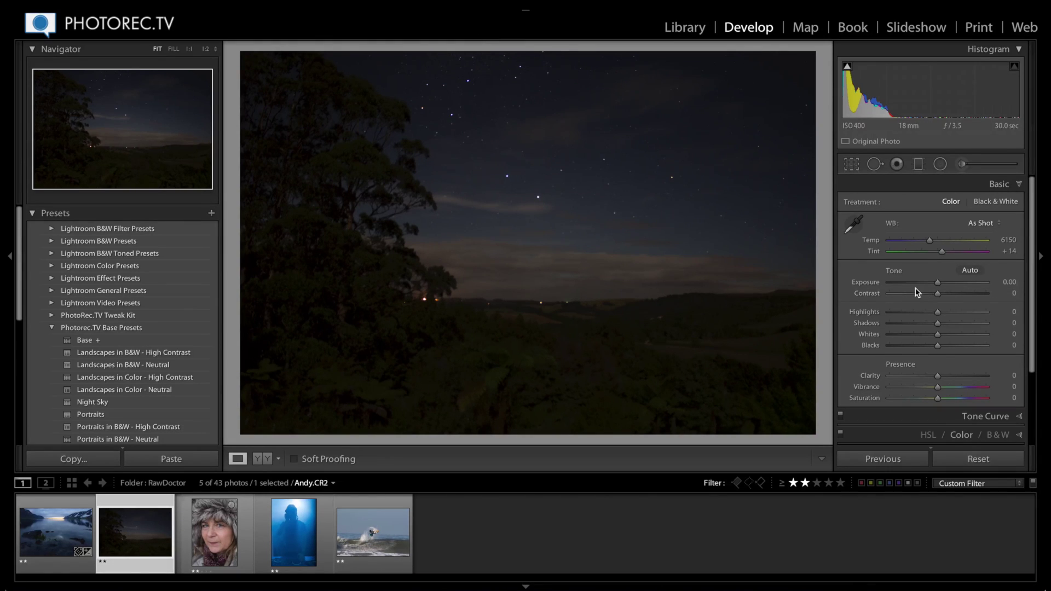
Try raising Exposure, then apply the Base + preset followed by the Night Sky preset
{"action": "left_click_drag", "start_coordinate": [937, 281], "coordinate": [962, 285]}
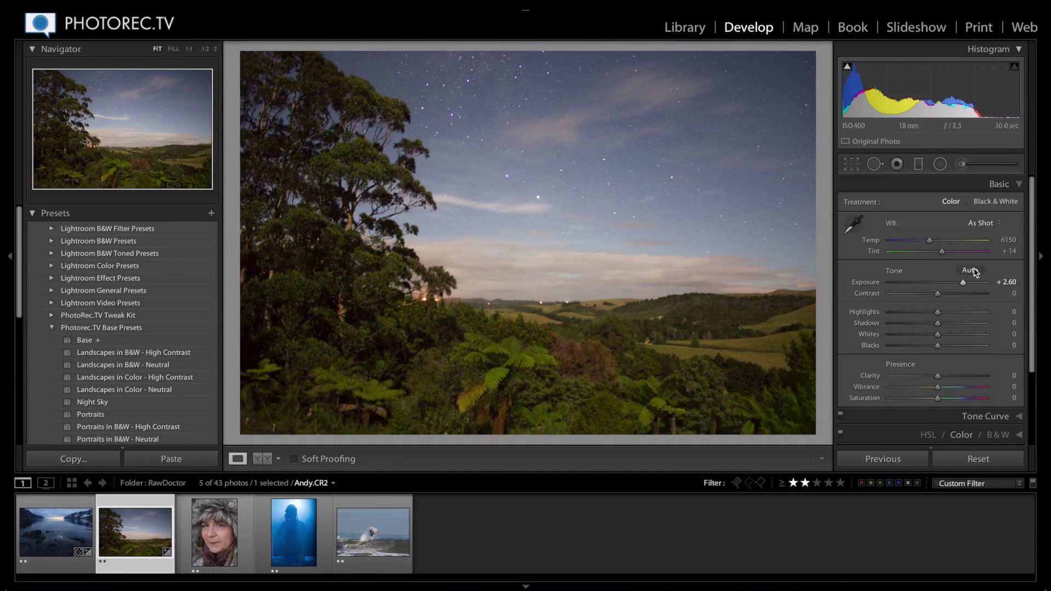
{"action": "left_click_drag", "start_coordinate": [964, 282], "coordinate": [939, 284]}
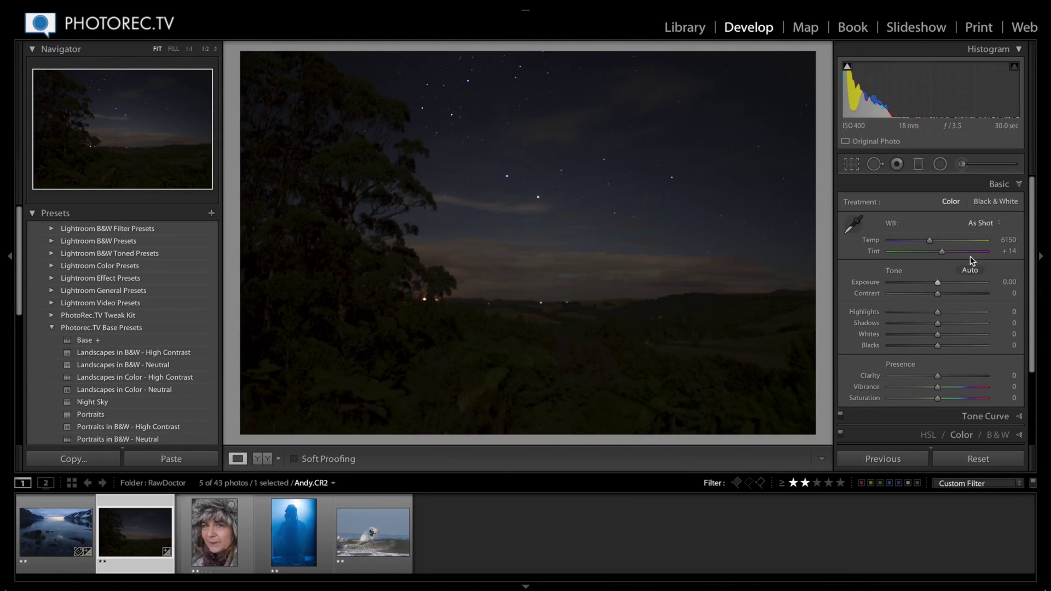
{"action": "left_click", "coordinate": [159, 340]}
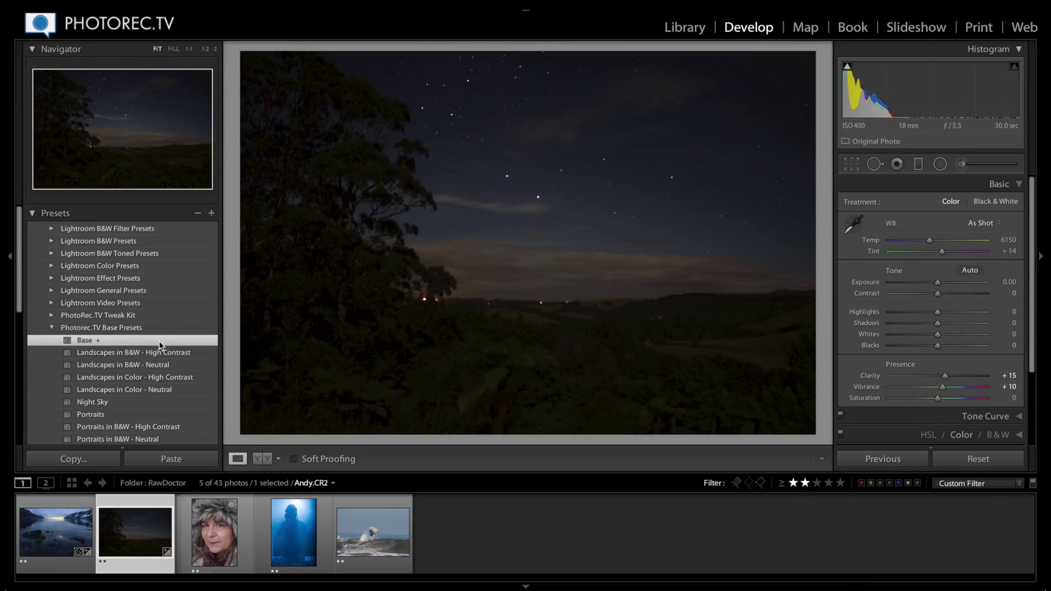
{"action": "scroll", "coordinate": [140, 359], "scroll_direction": "down", "scroll_amount": 3}
{"action": "scroll", "coordinate": [139, 361], "scroll_direction": "down", "scroll_amount": 1}
{"action": "left_click", "coordinate": [136, 362]}
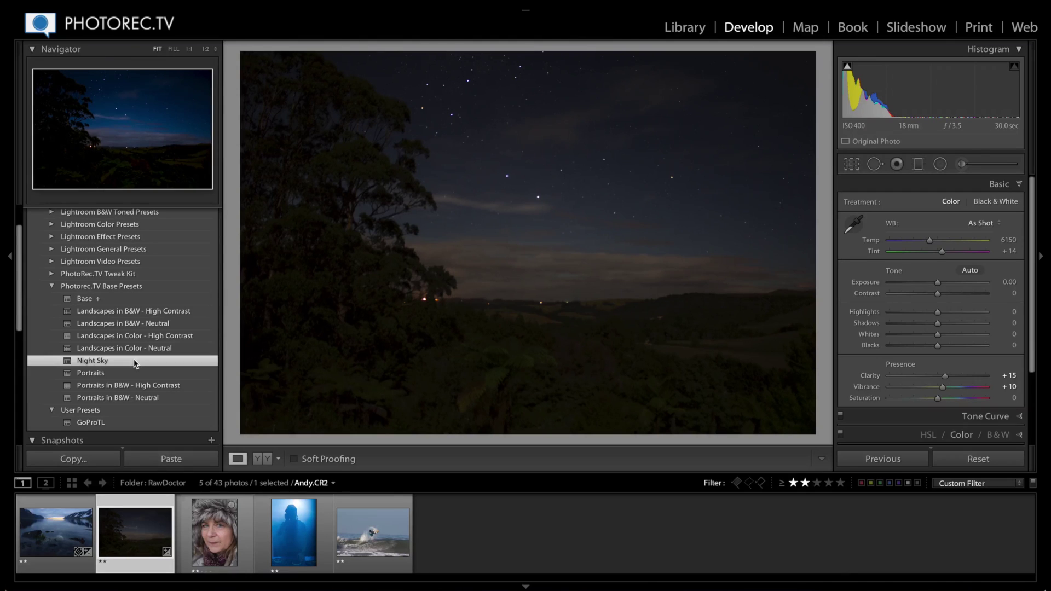
Drag a Dodge graduated filter up from the bottom edge over the hills at Exposure 1.57
{"action": "left_click", "coordinate": [918, 167]}
{"action": "left_click", "coordinate": [937, 206]}
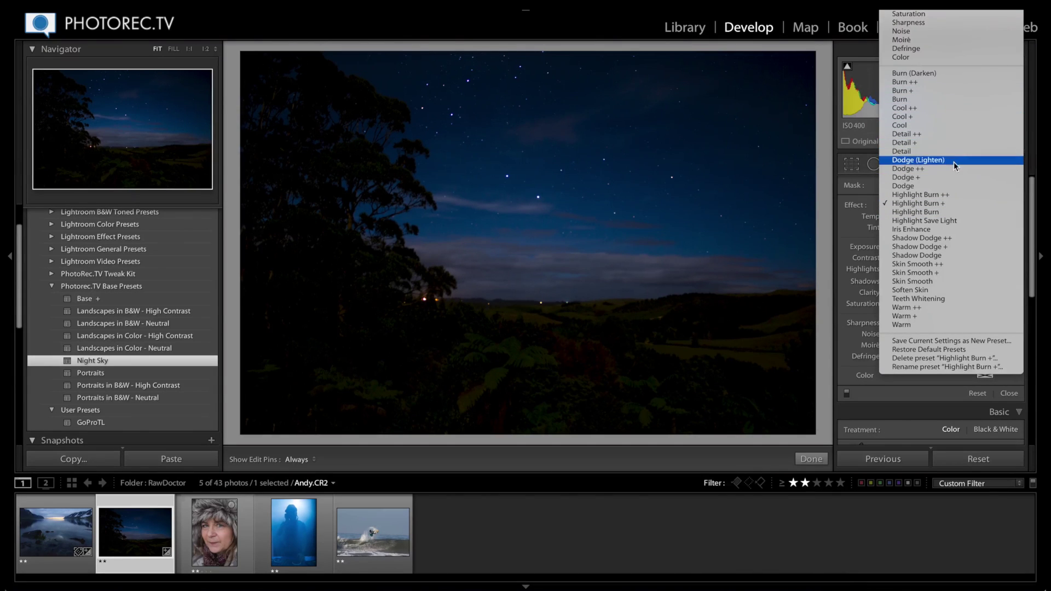
{"action": "left_click", "coordinate": [954, 186]}
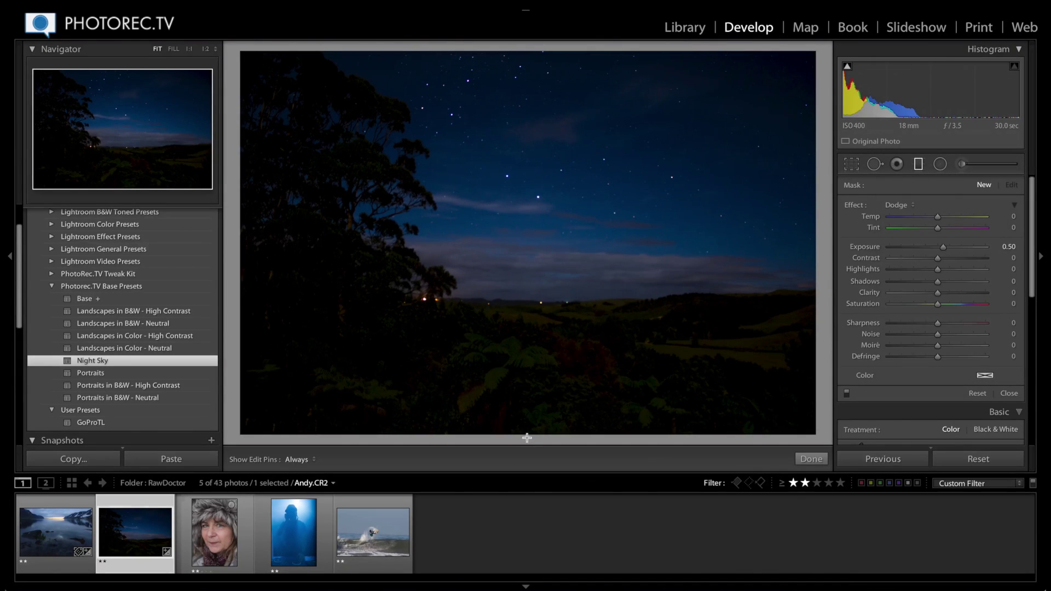
{"action": "left_click_drag", "start_coordinate": [526, 438], "coordinate": [497, 239]}
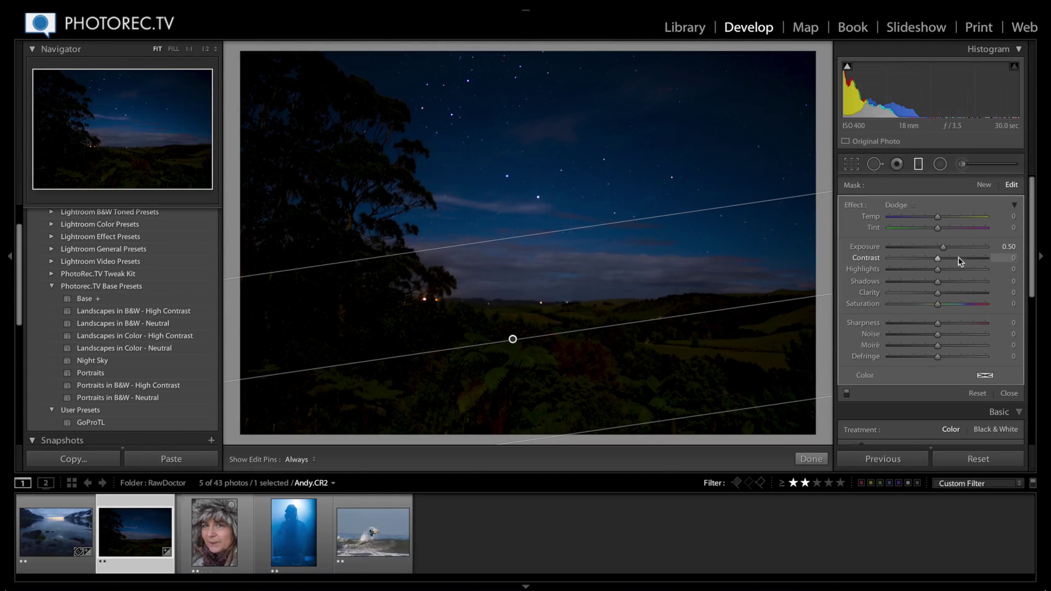
{"action": "left_click_drag", "start_coordinate": [944, 249], "coordinate": [951, 247]}
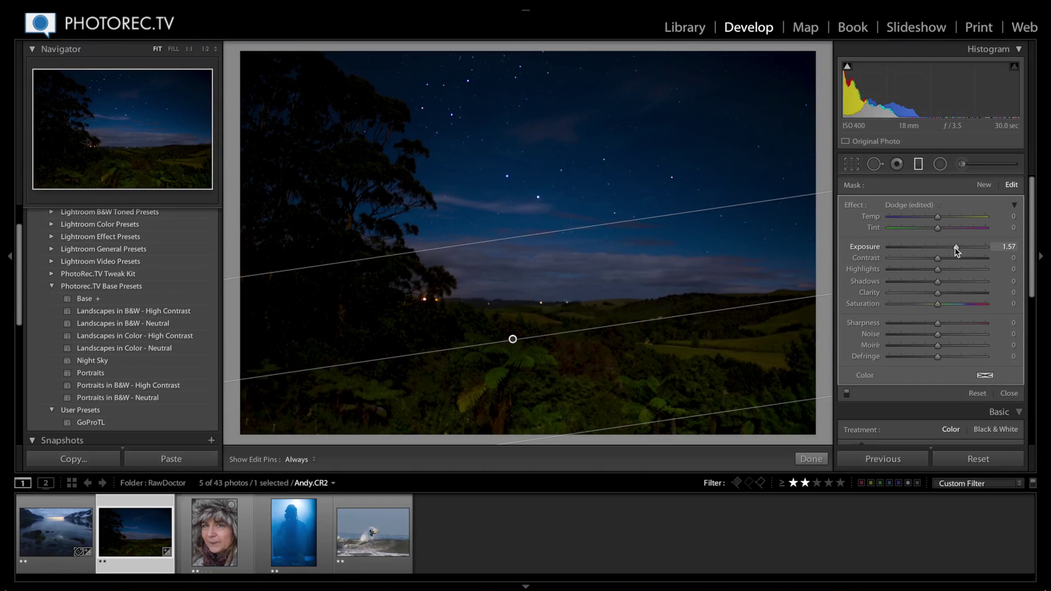
{"action": "left_click", "coordinate": [822, 462]}
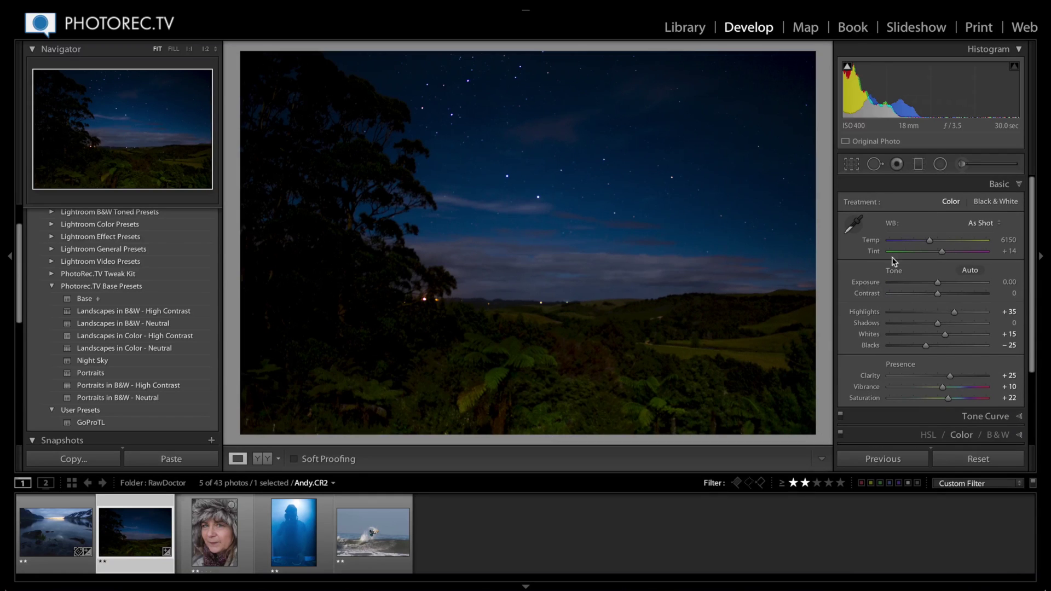
Paint a Dodge brush stroke at Exposure 0.50 across the hills and greenery, then finish brushing
{"action": "left_click", "coordinate": [962, 164]}
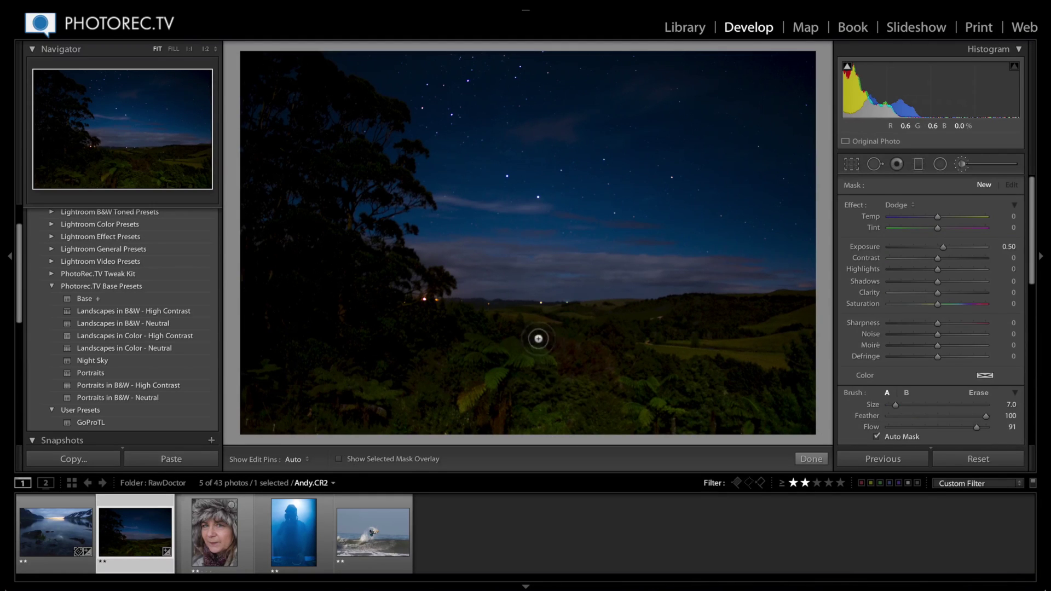
{"action": "key", "text": "h"}
{"action": "left_click_drag", "start_coordinate": [466, 319], "coordinate": [624, 314]}
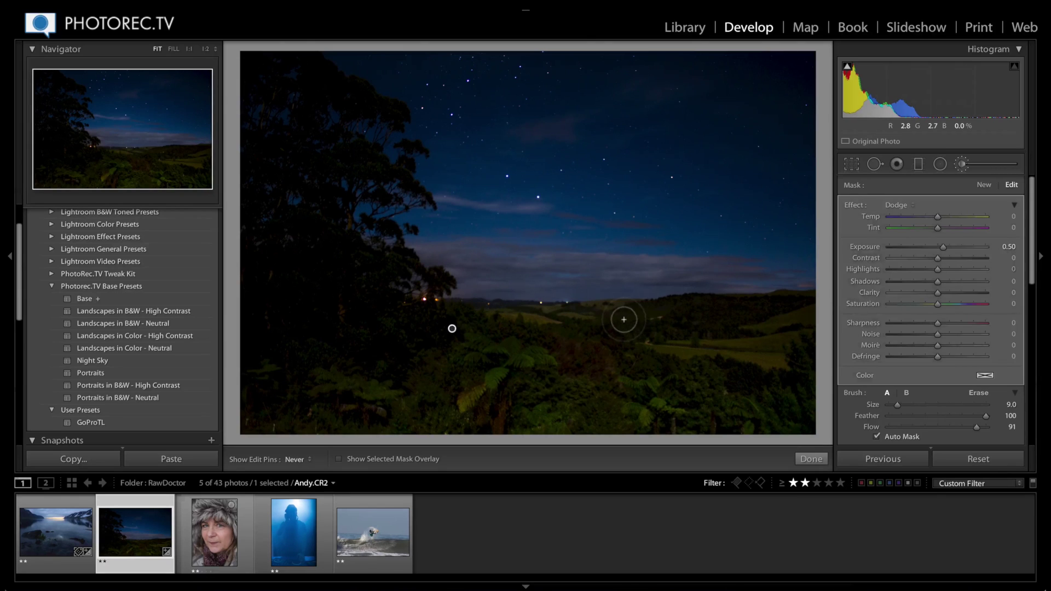
{"action": "key", "text": "h"}
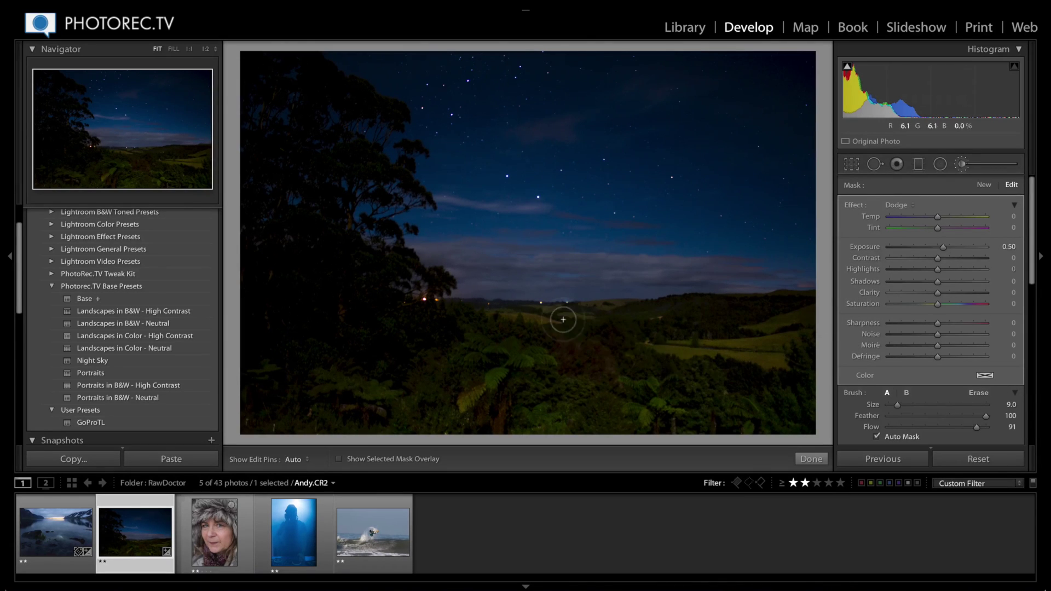
{"action": "key", "text": "h"}
{"action": "left_click", "coordinate": [797, 454]}
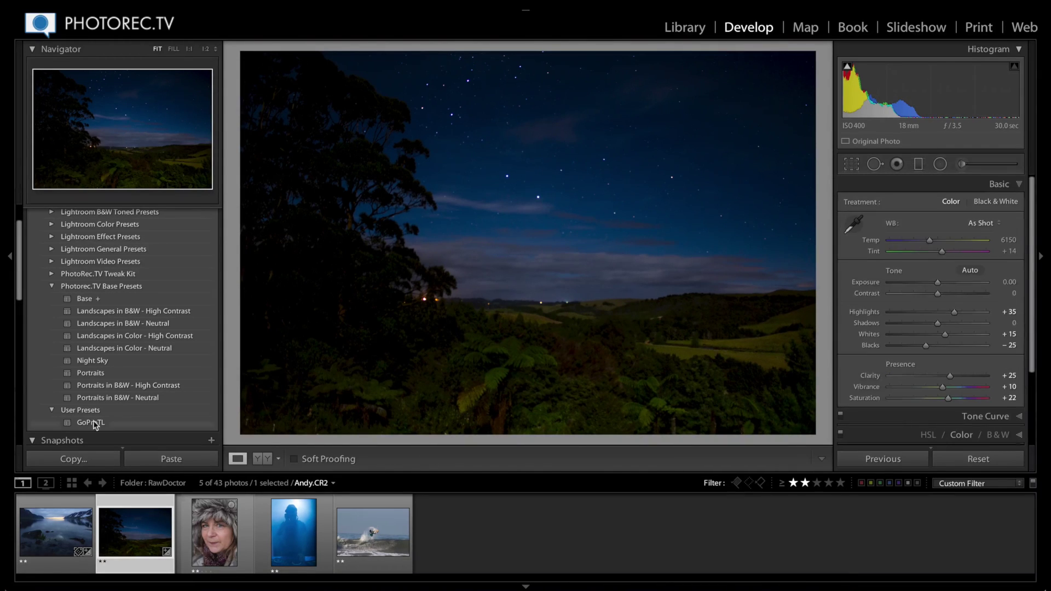
Zoom to 1:1 on the horizon lights and set up a brush with Exposure 0, Saturation -91
{"action": "left_click", "coordinate": [570, 301]}
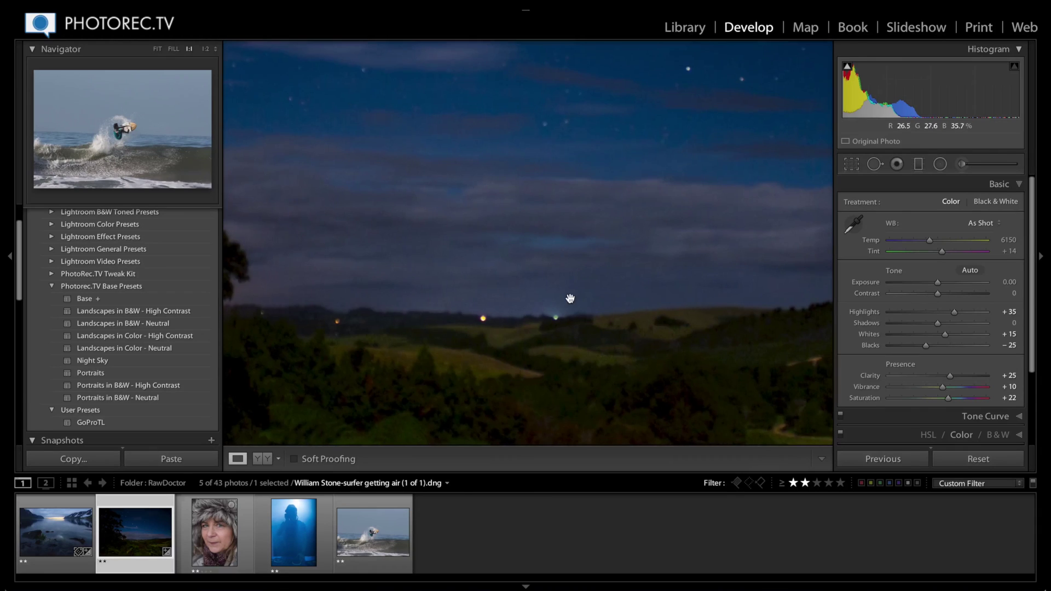
{"action": "left_click_drag", "start_coordinate": [557, 368], "coordinate": [741, 356]}
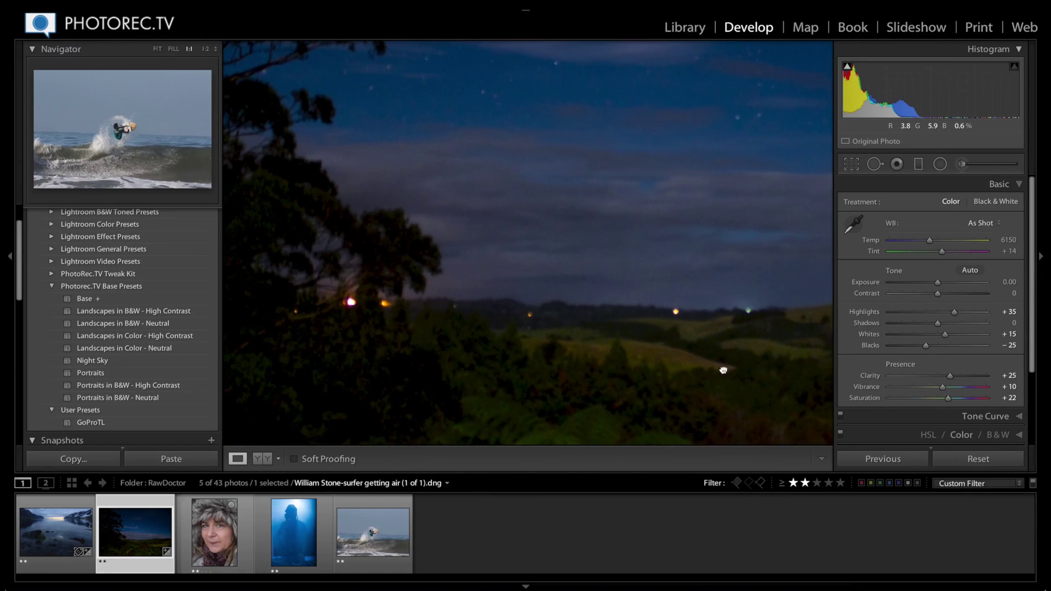
{"action": "left_click", "coordinate": [961, 166]}
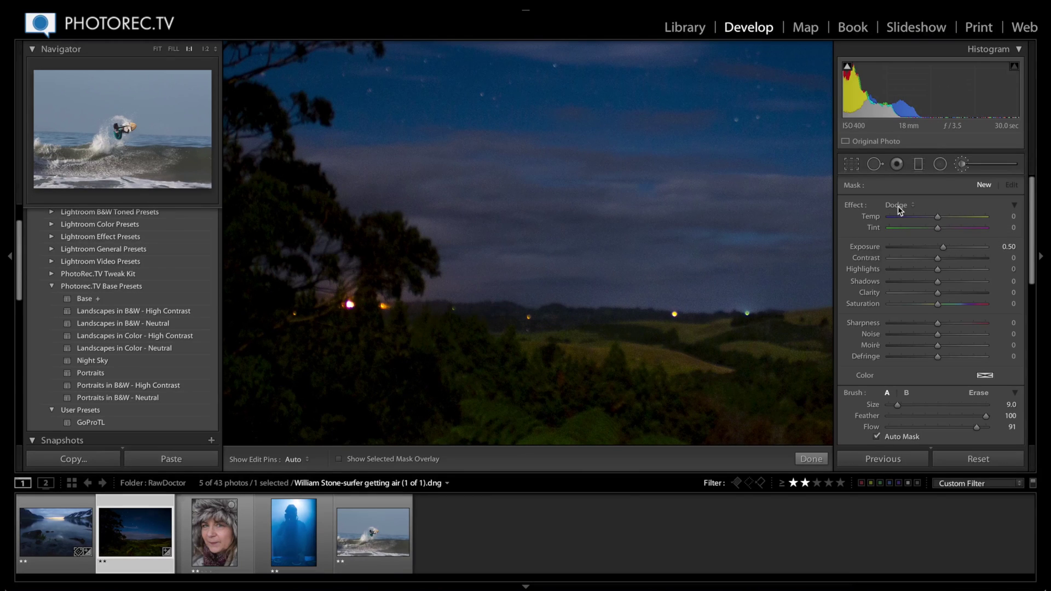
{"action": "left_click_drag", "start_coordinate": [943, 247], "coordinate": [939, 246]}
{"action": "left_click", "coordinate": [918, 304]}
{"action": "left_click_drag", "start_coordinate": [917, 306], "coordinate": [893, 307]}
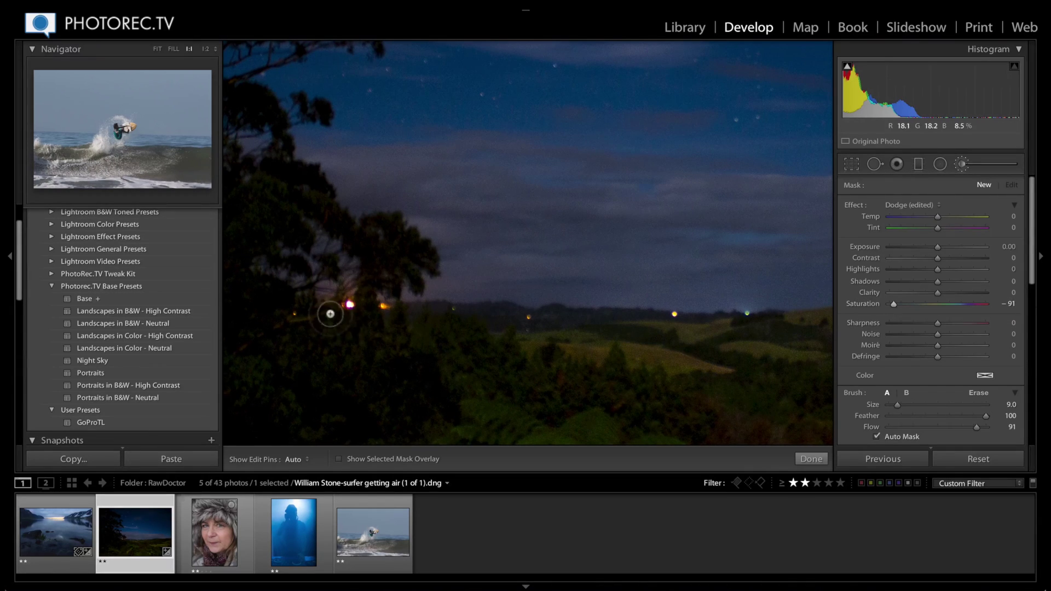
Test-paint the bright purple horizon light, delete that trial pin and shrink the brush
{"action": "scroll", "coordinate": [353, 313], "scroll_direction": "down", "scroll_amount": 5}
{"action": "scroll", "coordinate": [350, 309], "scroll_direction": "down", "scroll_amount": 1}
{"action": "key", "text": "h"}
{"action": "left_click_drag", "start_coordinate": [349, 304], "coordinate": [383, 298]}
{"action": "key", "text": "h"}
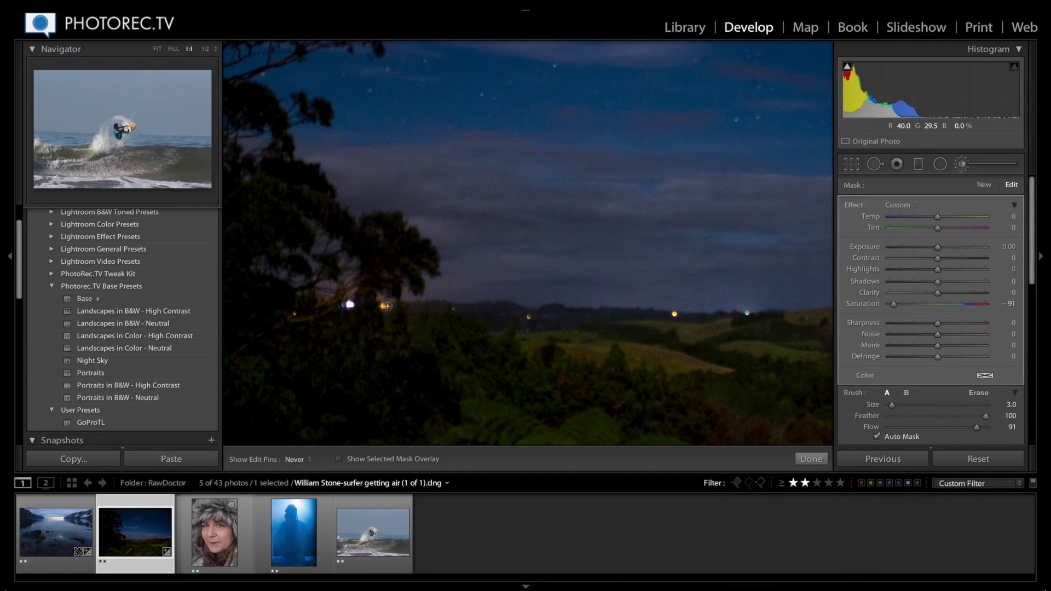
{"action": "key", "text": "h"}
{"action": "key", "text": "Delete"}
{"action": "key", "text": "bracketleft"}
{"action": "key", "text": "bracketleft"}
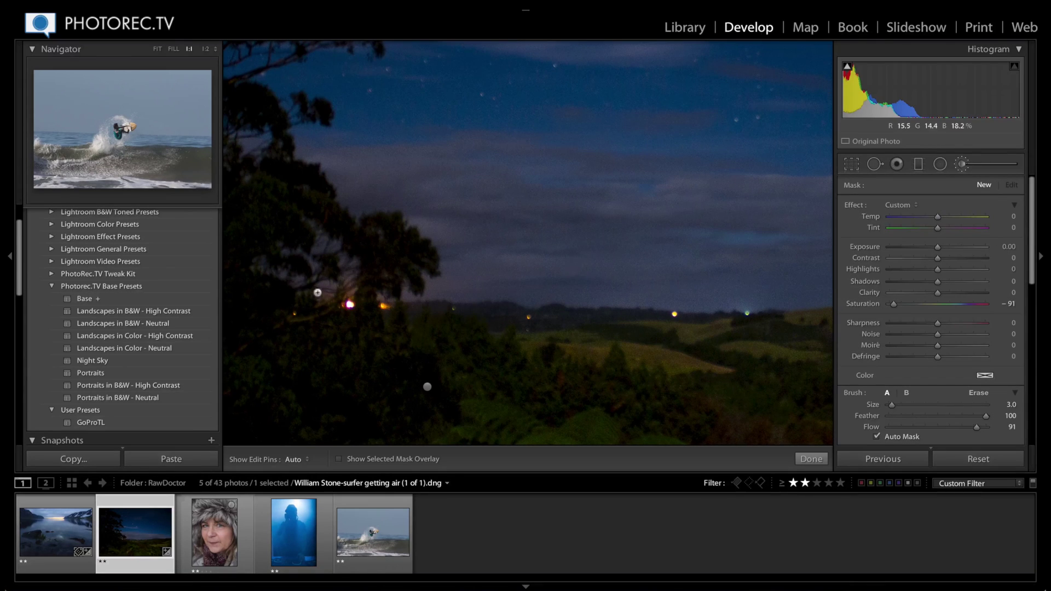
Zoom to 3:1 on the tree and brush over the magenta and orange lights
{"action": "left_click", "coordinate": [204, 51]}
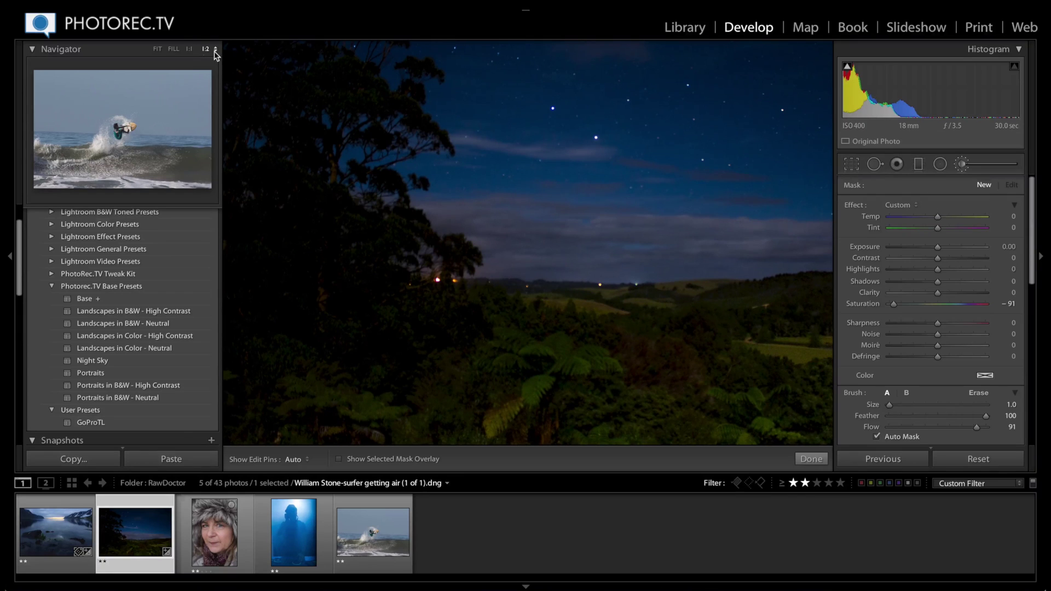
{"action": "left_click", "coordinate": [206, 49]}
{"action": "left_click", "coordinate": [220, 69]}
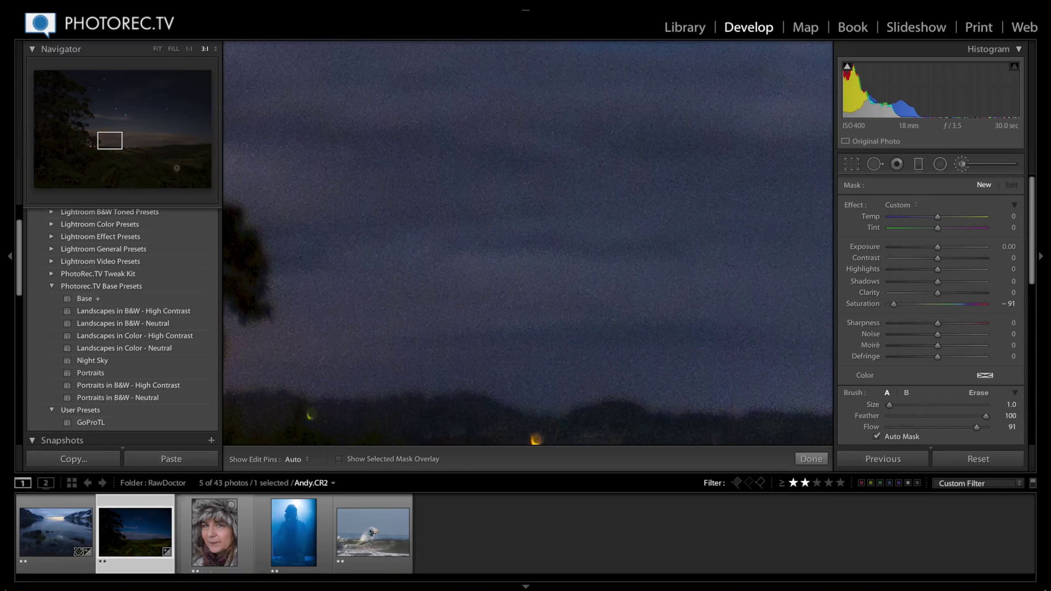
{"action": "left_click_drag", "start_coordinate": [112, 141], "coordinate": [96, 145]}
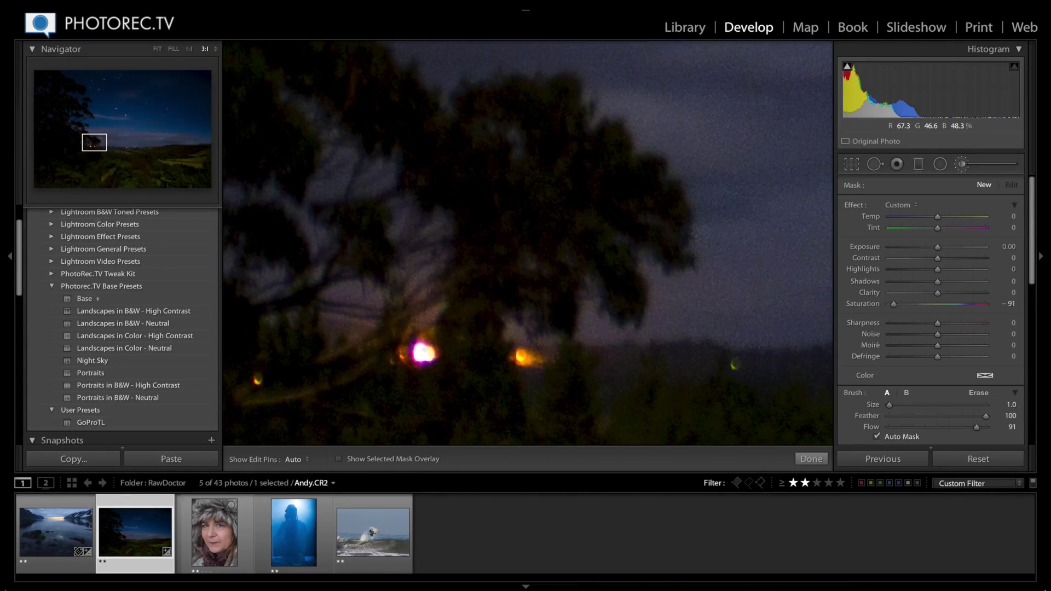
{"action": "scroll", "coordinate": [421, 353], "scroll_direction": "up", "scroll_amount": 2}
{"action": "key", "text": "h"}
{"action": "mouse_move", "coordinate": [421, 353]}
{"action": "left_mouse_down"}
{"action": "mouse_move", "coordinate": [413, 350]}
{"action": "mouse_move", "coordinate": [432, 357]}
{"action": "mouse_move", "coordinate": [424, 364]}
{"action": "left_mouse_up"}
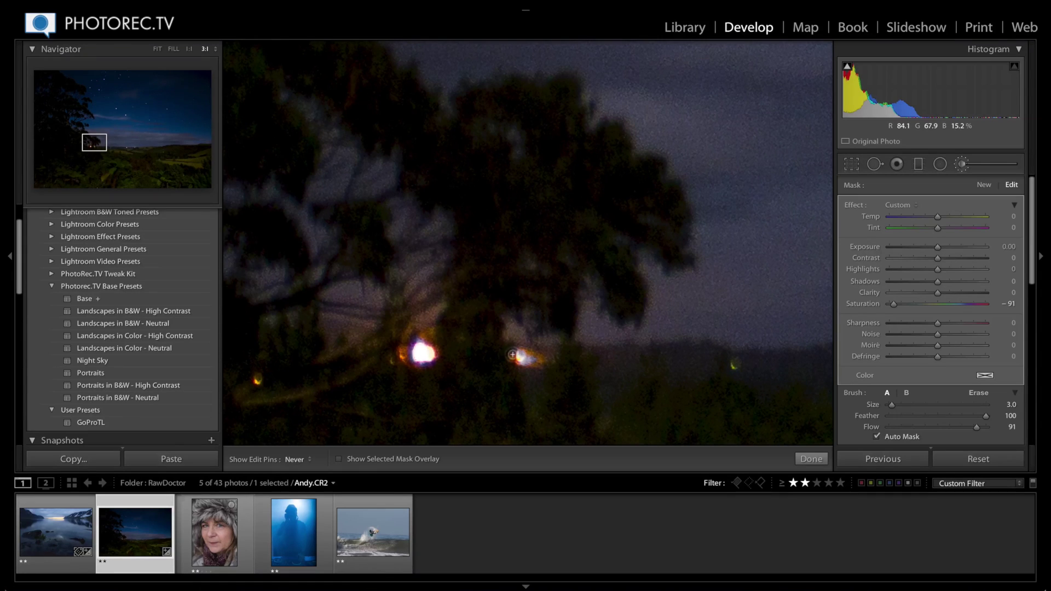
{"action": "mouse_move", "coordinate": [511, 355]}
{"action": "left_mouse_down"}
{"action": "mouse_move", "coordinate": [537, 364]}
{"action": "mouse_move", "coordinate": [518, 357]}
{"action": "left_mouse_up"}
{"action": "key", "text": "h"}
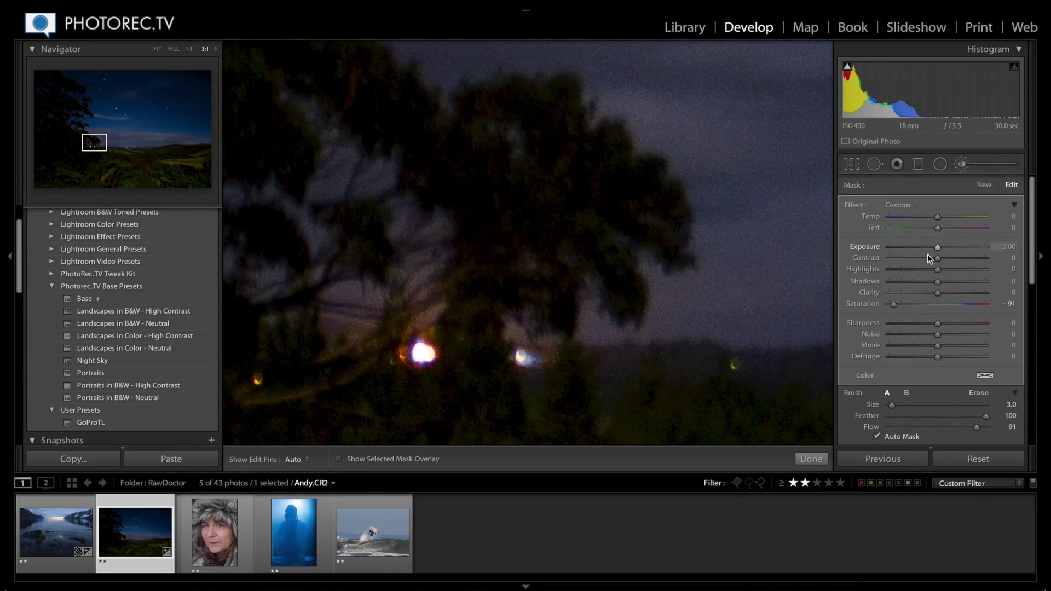
Darken the painted lights to -1.16 exposure, then discard that brush pin
{"action": "left_click_drag", "start_coordinate": [912, 246], "coordinate": [922, 245]}
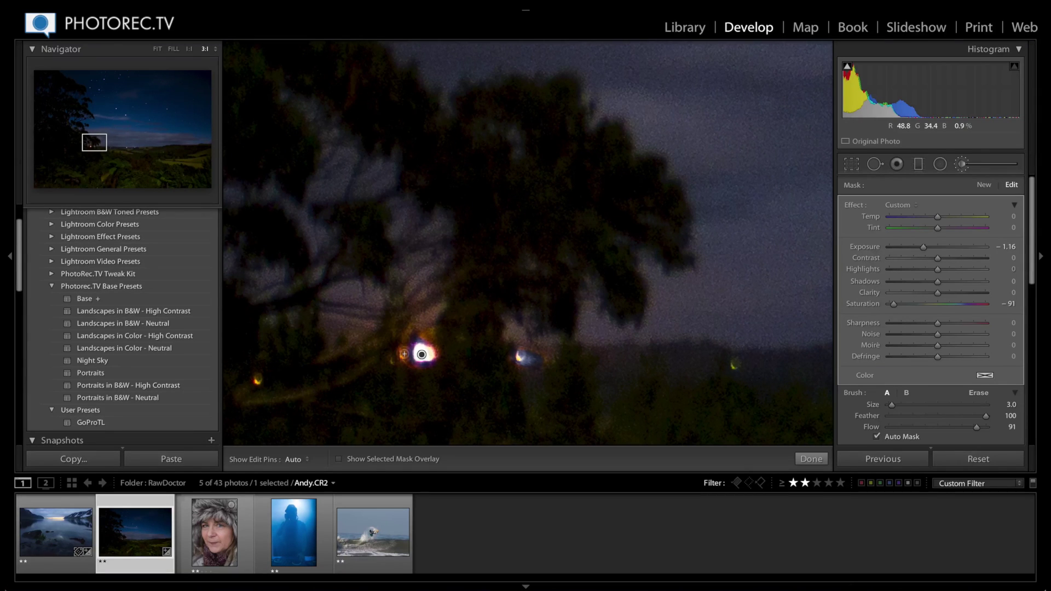
{"action": "key", "text": "h"}
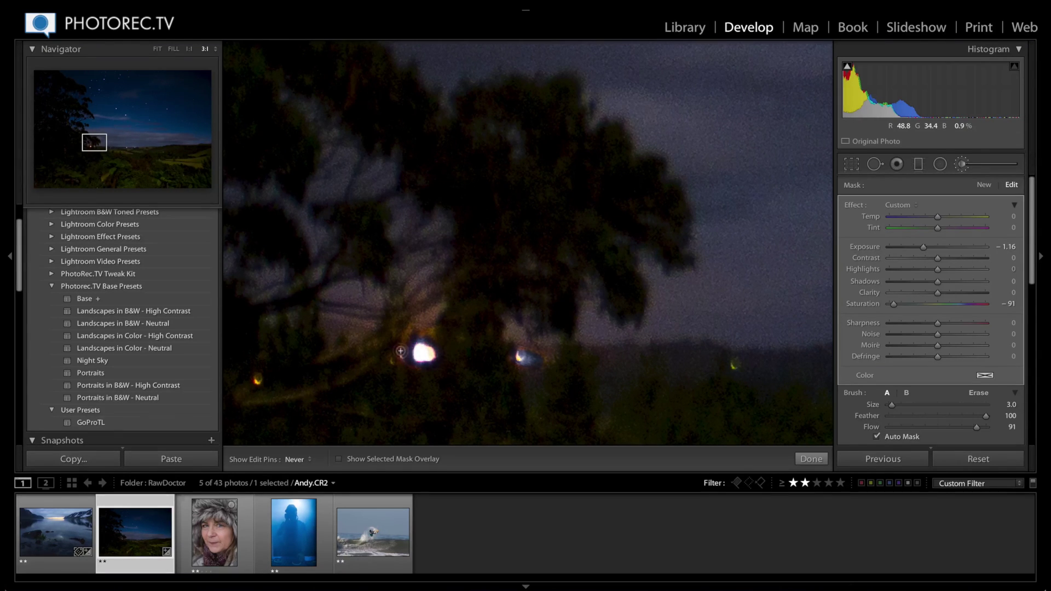
{"action": "key", "text": "h"}
{"action": "key", "text": "Delete"}
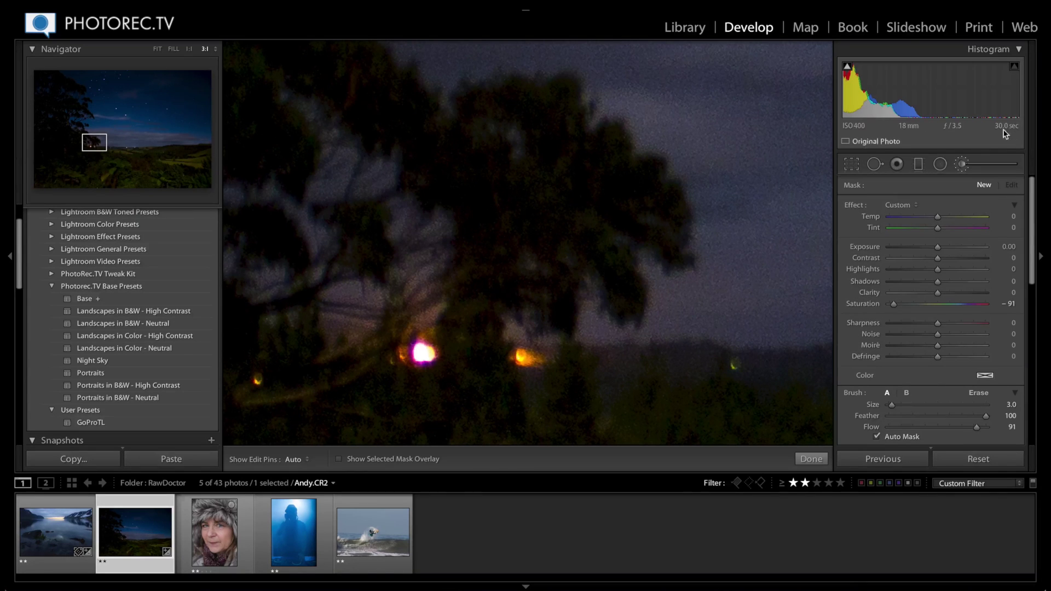
Reset saturation and repaint the orange light with a cooling brush at Temp -82
{"action": "left_click", "coordinate": [939, 304]}
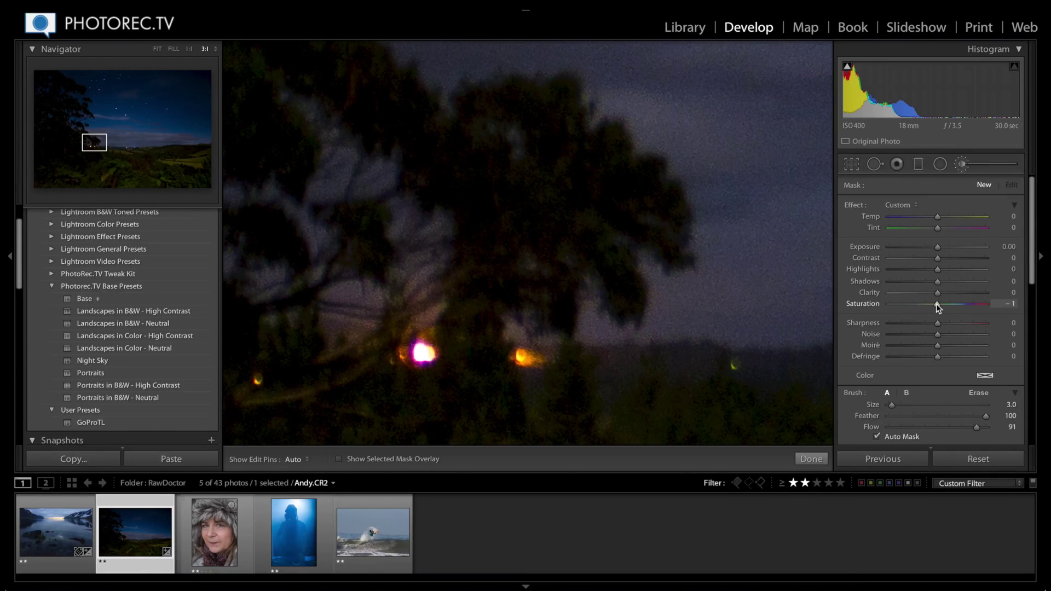
{"action": "left_click_drag", "start_coordinate": [914, 216], "coordinate": [924, 219]}
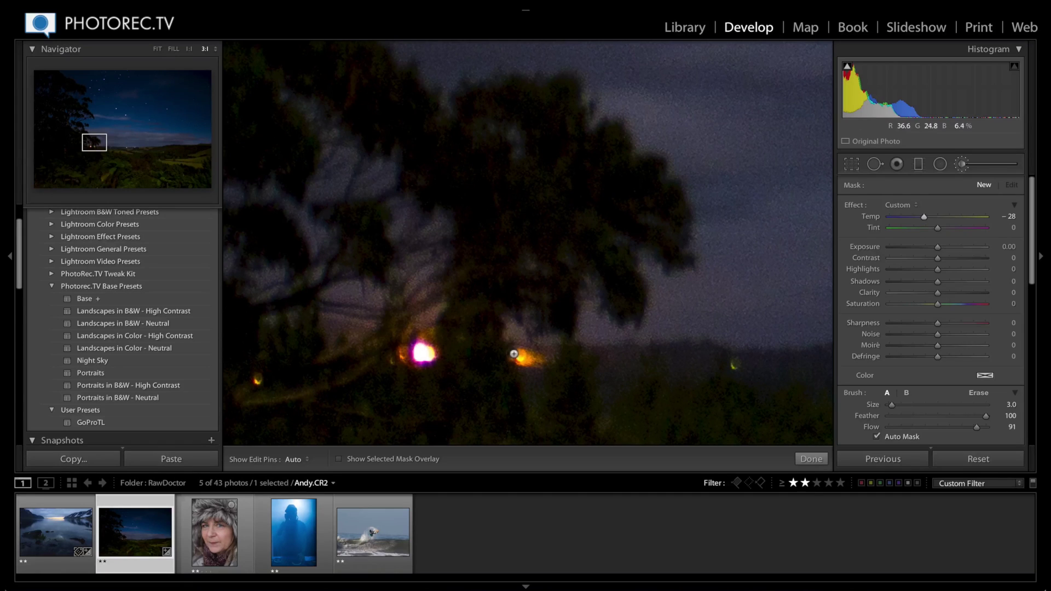
{"action": "key", "text": "h"}
{"action": "left_click", "coordinate": [524, 354]}
{"action": "left_click_drag", "start_coordinate": [924, 216], "coordinate": [897, 215]}
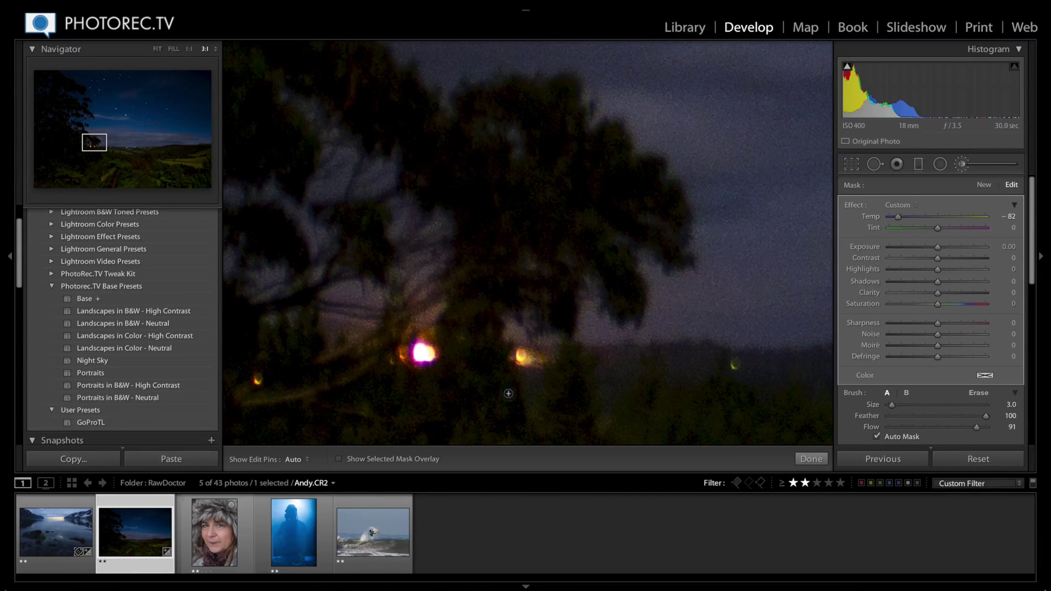
{"action": "key", "text": "h"}
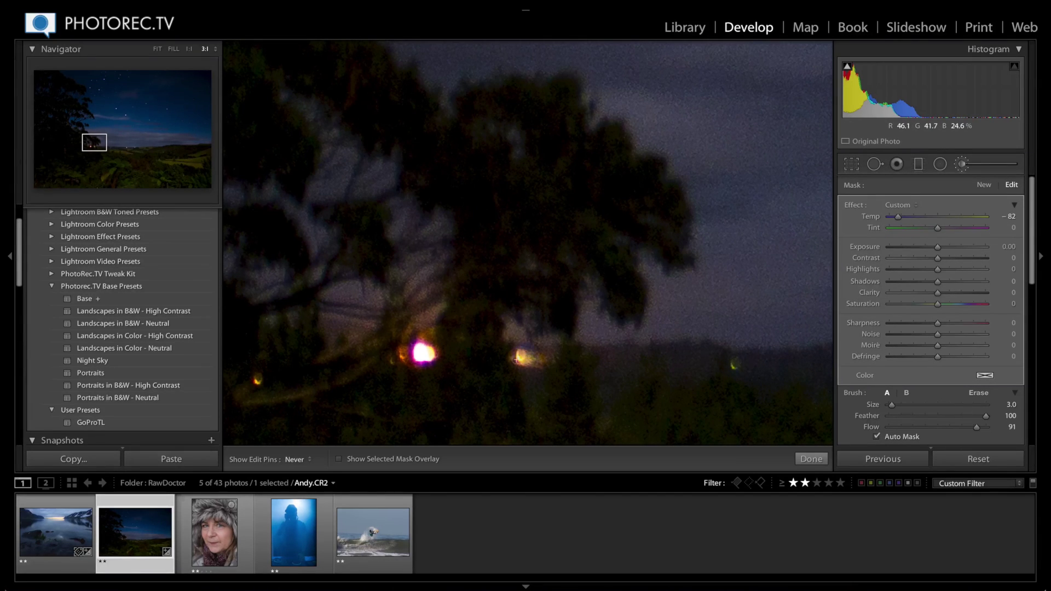
{"action": "key", "text": "h"}
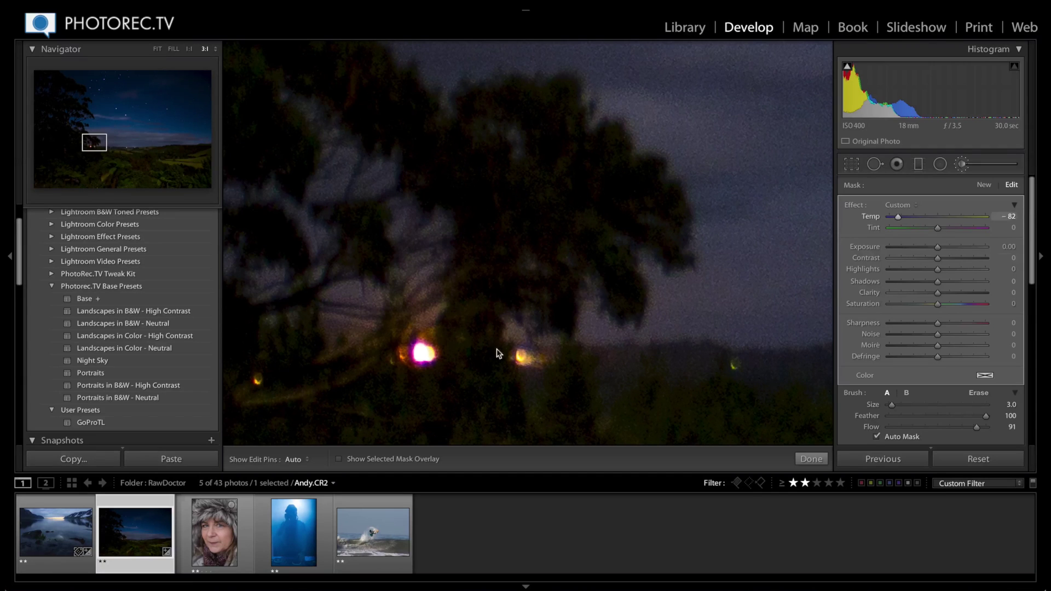
{"action": "key", "text": "h"}
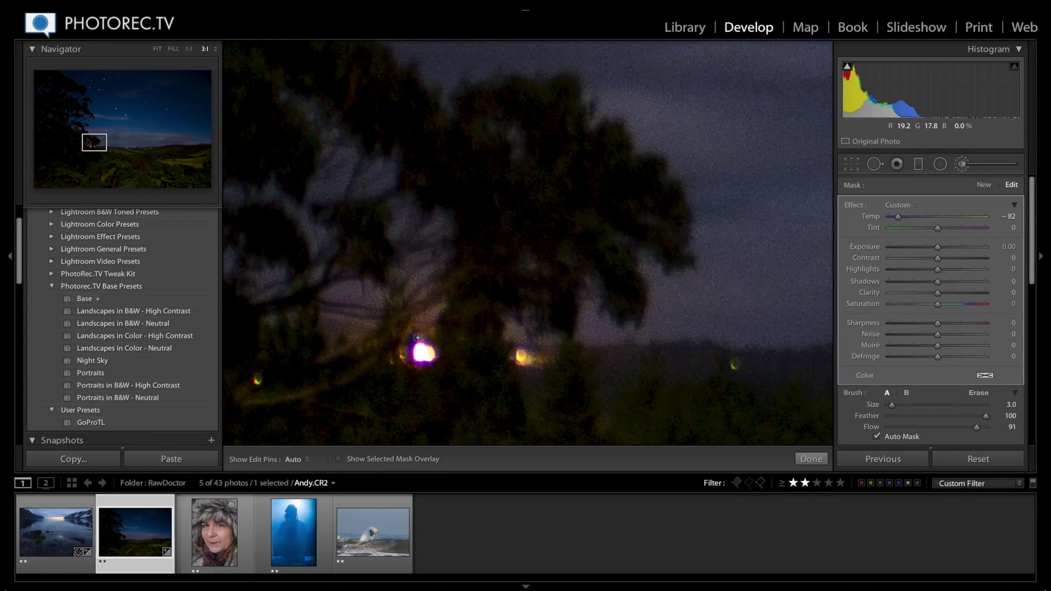
{"action": "key", "text": "h"}
Switch to Spot Removal in Heal mode at size 56, with the whole photo in view
{"action": "left_click", "coordinate": [873, 165]}
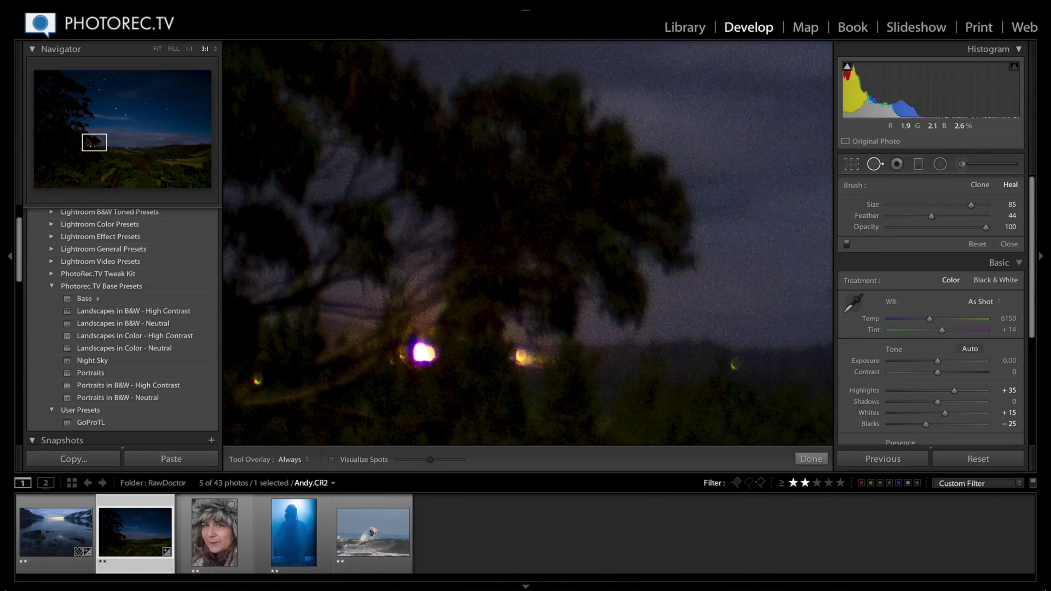
{"action": "scroll", "coordinate": [548, 322], "scroll_direction": "down", "scroll_amount": 1}
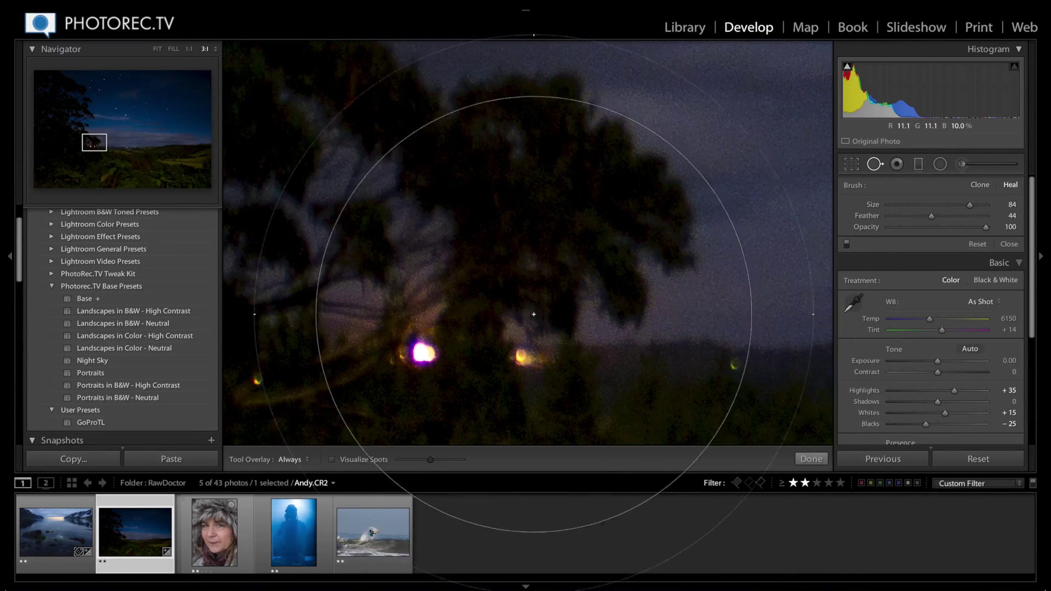
{"action": "scroll", "coordinate": [492, 301], "scroll_direction": "down", "scroll_amount": 1}
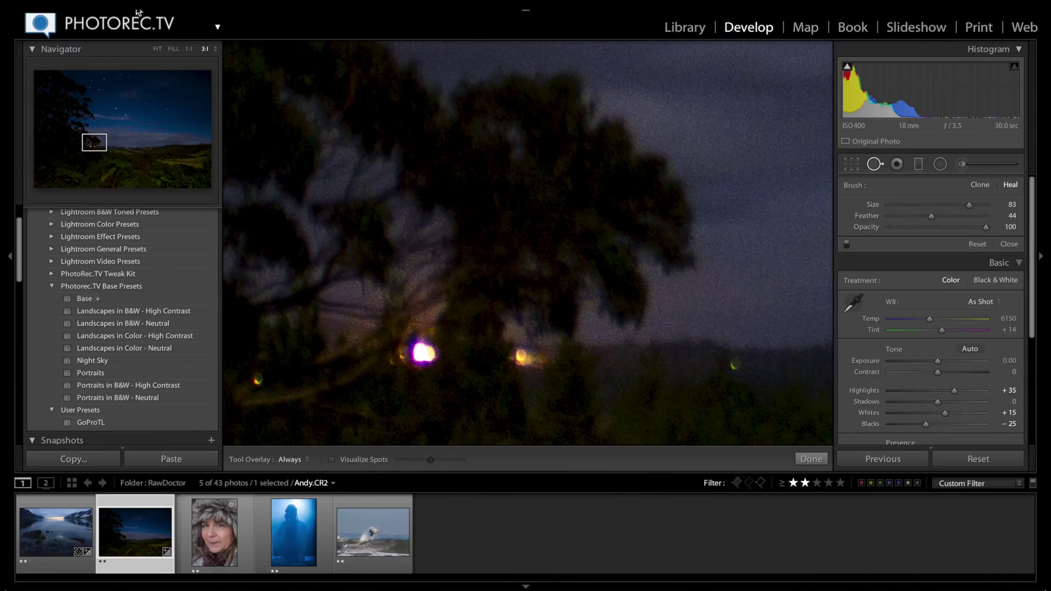
{"action": "left_click", "coordinate": [157, 49]}
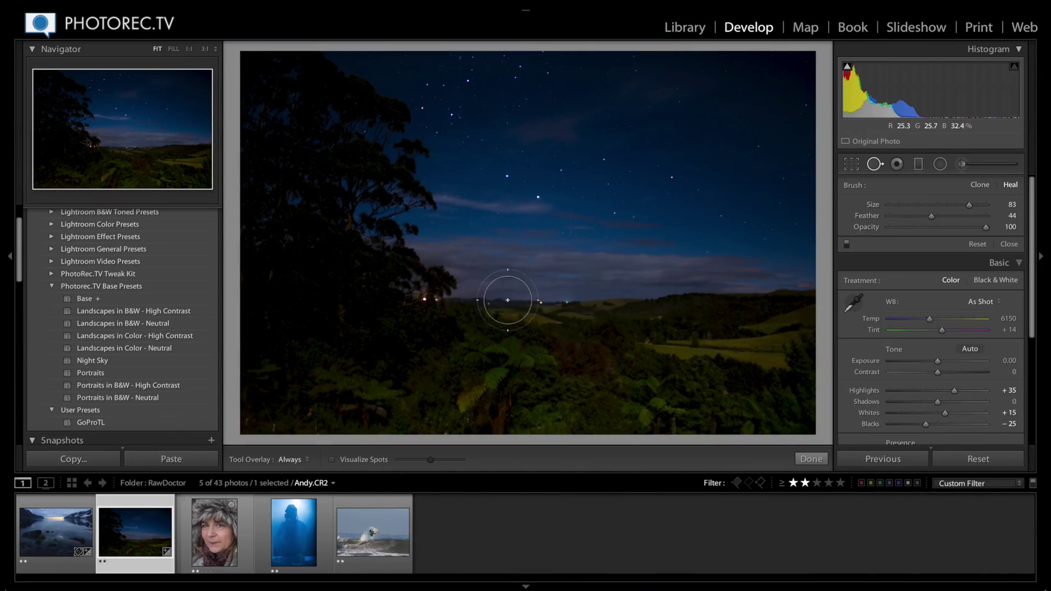
{"action": "scroll", "coordinate": [499, 305], "scroll_direction": "down", "scroll_amount": 6}
{"action": "scroll", "coordinate": [424, 299], "scroll_direction": "down", "scroll_amount": 6}
{"action": "scroll", "coordinate": [436, 300], "scroll_direction": "up", "scroll_amount": 4}
Heal each stray light along the horizon, then close Spot Removal
{"action": "left_click", "coordinate": [437, 299]}
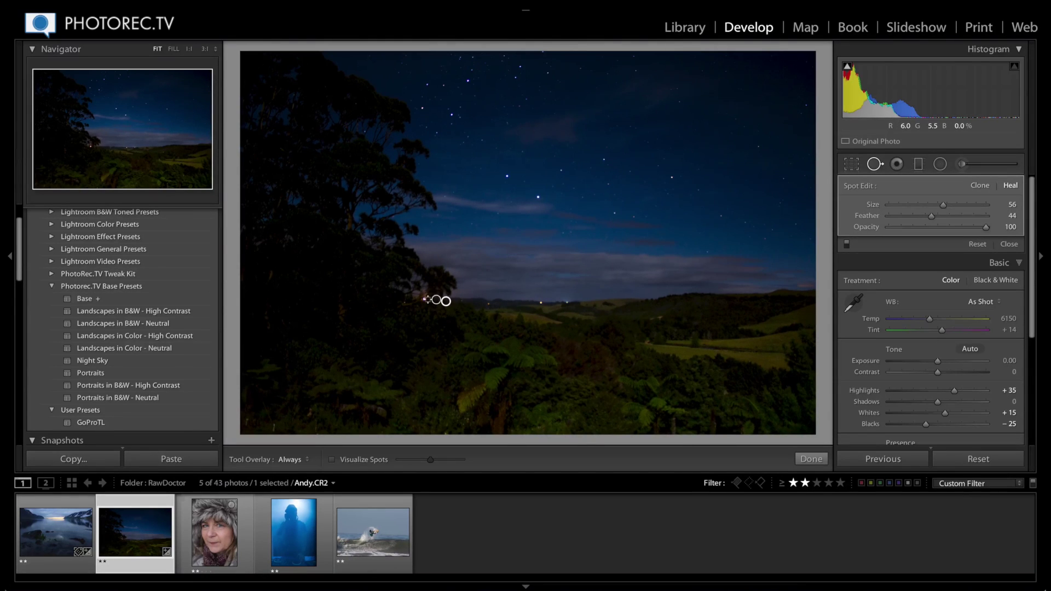
{"action": "left_click", "coordinate": [425, 299]}
{"action": "left_click", "coordinate": [542, 302]}
{"action": "left_click", "coordinate": [567, 300]}
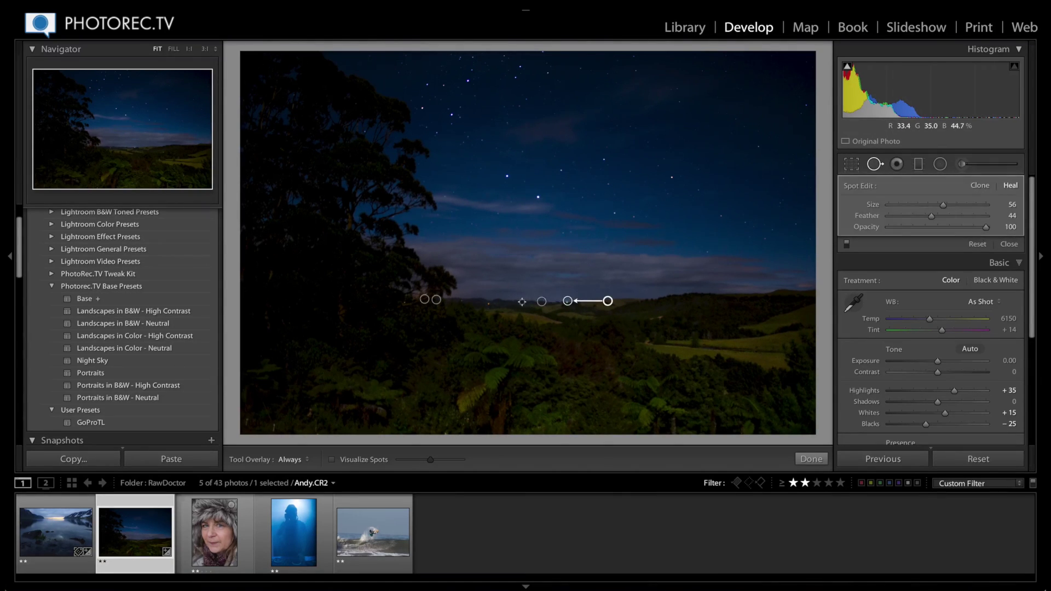
{"action": "left_click", "coordinate": [488, 304]}
{"action": "left_click", "coordinate": [1010, 245]}
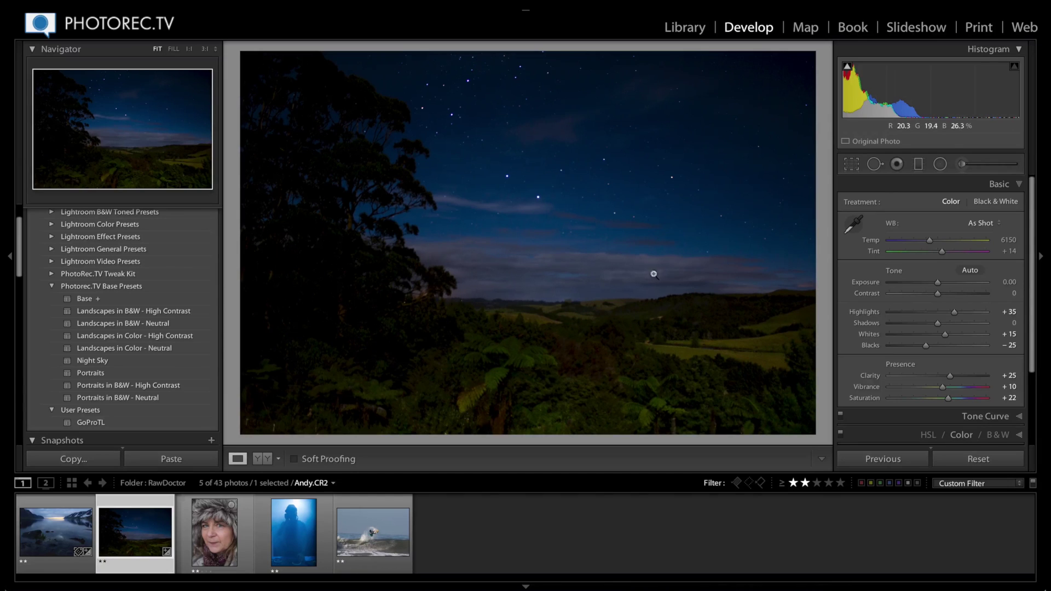
{"action": "left_click", "coordinate": [581, 296]}
{"action": "left_click", "coordinate": [576, 298]}
{"action": "key", "text": "backslash"}
{"action": "key", "text": "backslash"}
{"action": "key", "text": "backslash"}
{"action": "key", "text": "backslash"}
{"action": "key", "text": "backslash"}
{"action": "key", "text": "backslash"}
{"action": "key", "text": "backslash"}
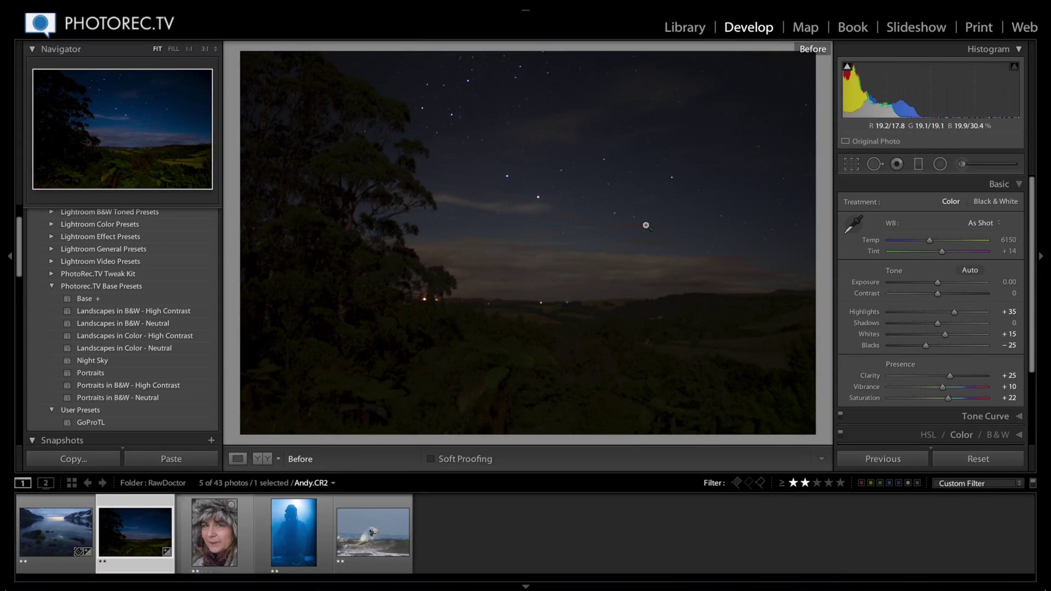
{"action": "key", "text": "backslash"}
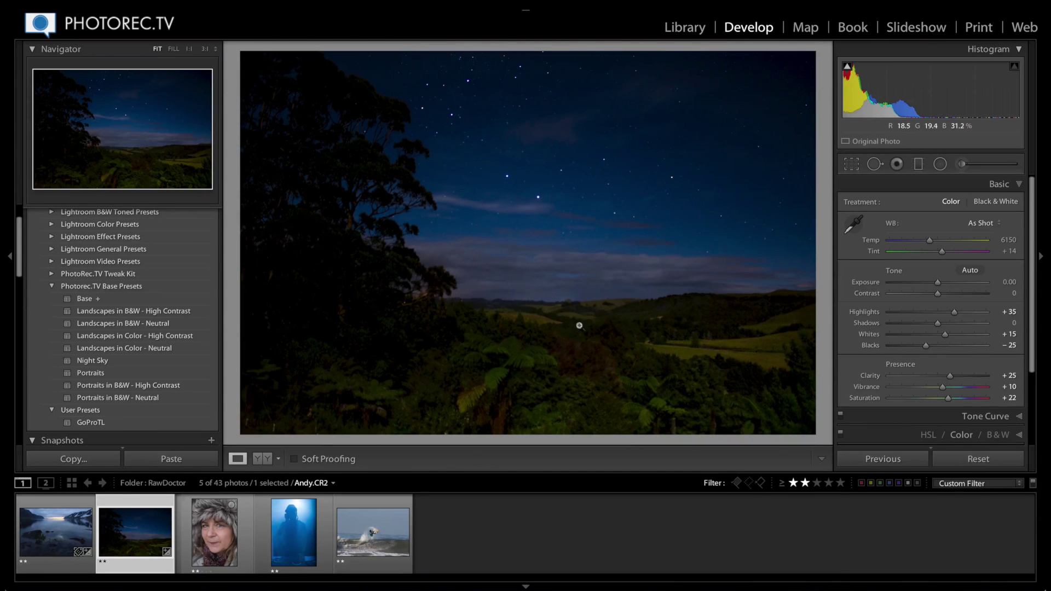
Drag a graduated filter with the Tint effect preset up across the foreground
{"action": "left_click", "coordinate": [918, 164]}
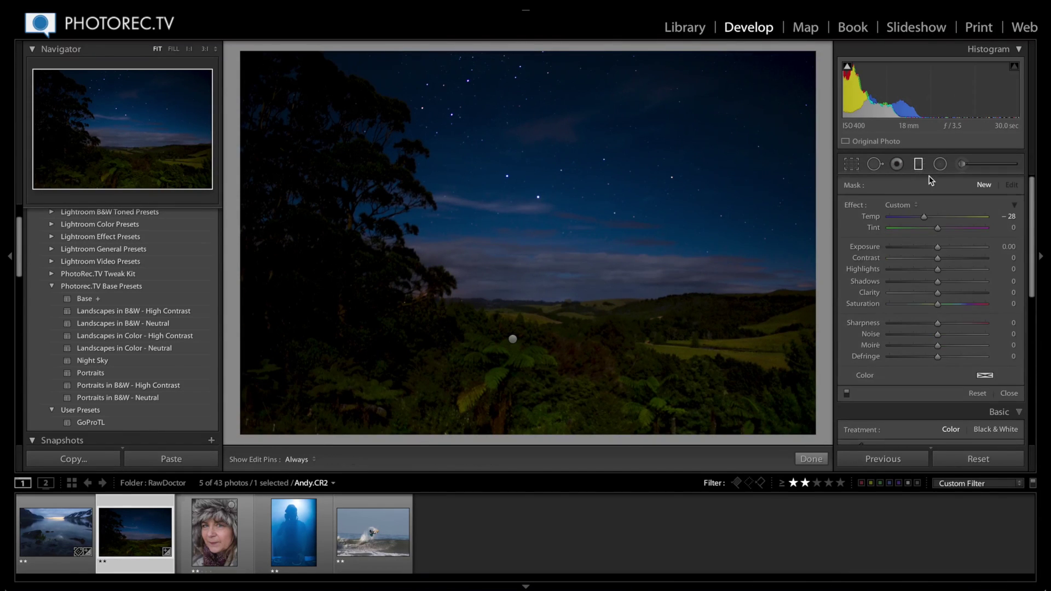
{"action": "left_click", "coordinate": [896, 205]}
{"action": "left_click", "coordinate": [900, 228]}
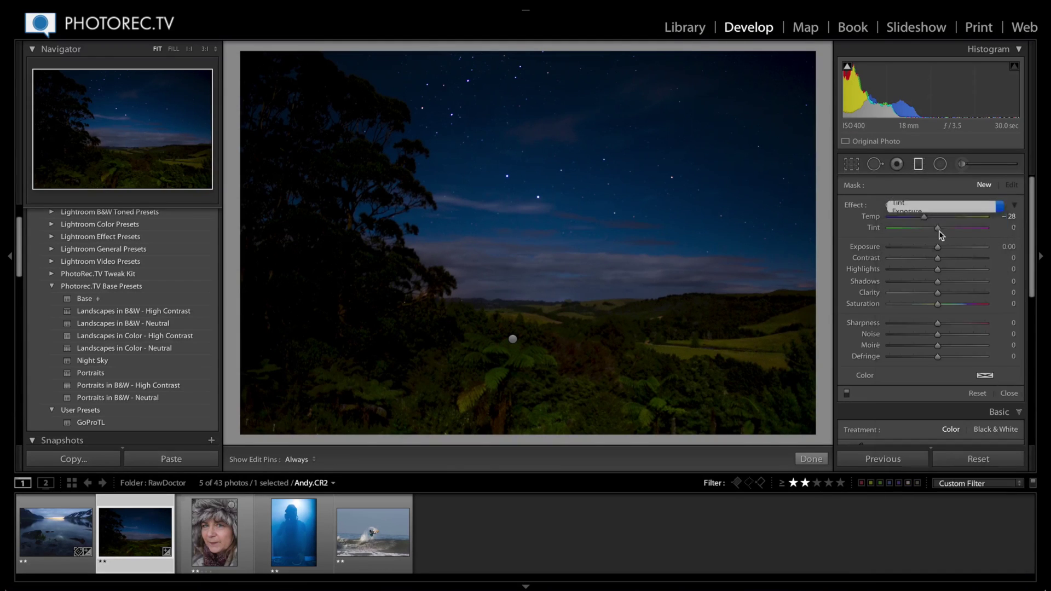
{"action": "left_click_drag", "start_coordinate": [519, 442], "coordinate": [519, 291]}
Set the graduated filter to Tint 59, Temp -14 and Saturation -28, then finish it
{"action": "left_click_drag", "start_coordinate": [959, 227], "coordinate": [964, 230]}
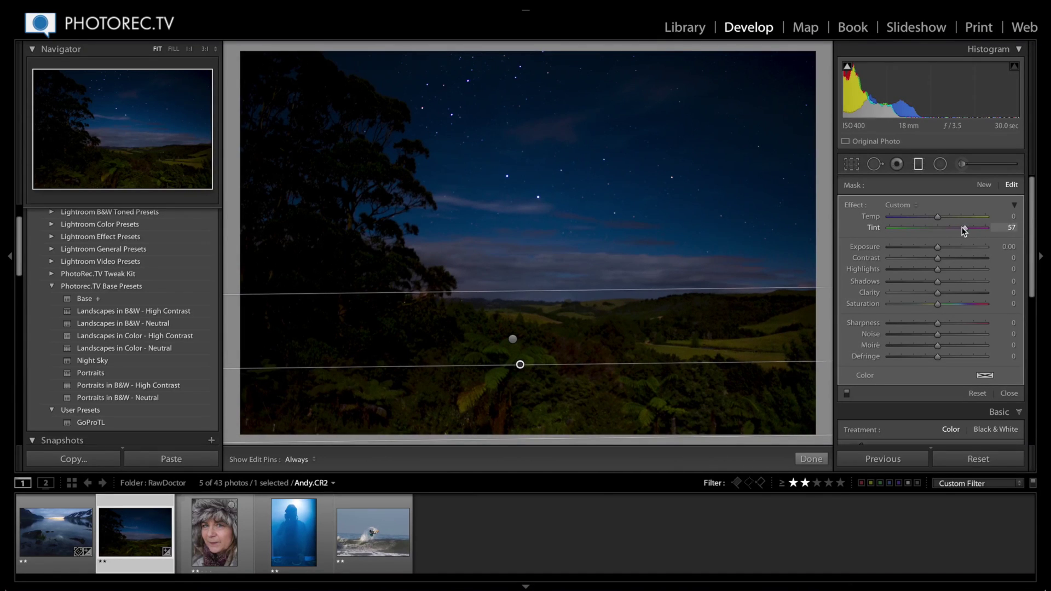
{"action": "left_click_drag", "start_coordinate": [964, 229], "coordinate": [928, 219]}
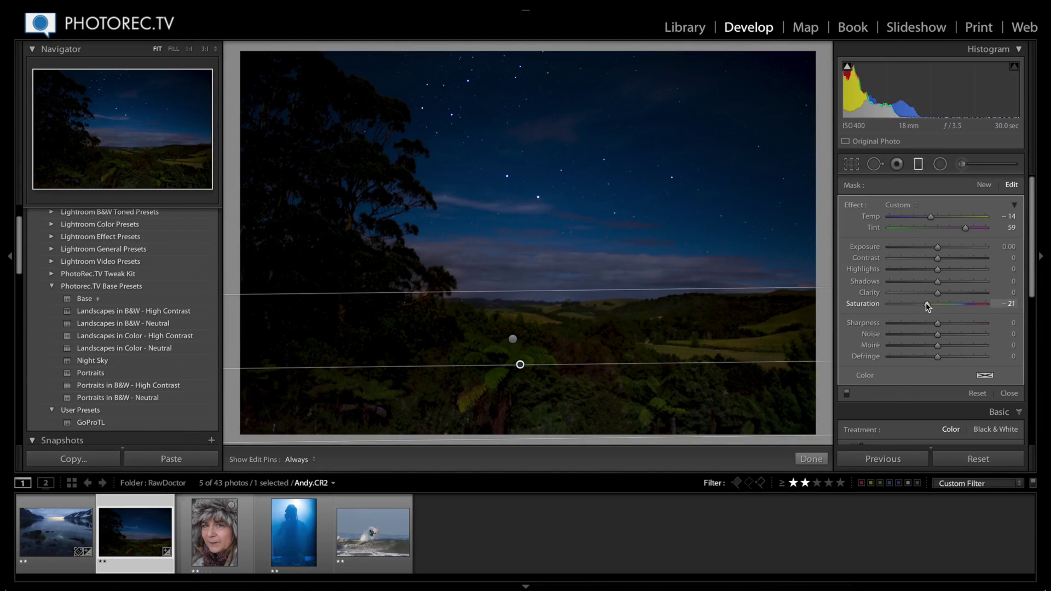
{"action": "left_click_drag", "start_coordinate": [927, 305], "coordinate": [924, 305]}
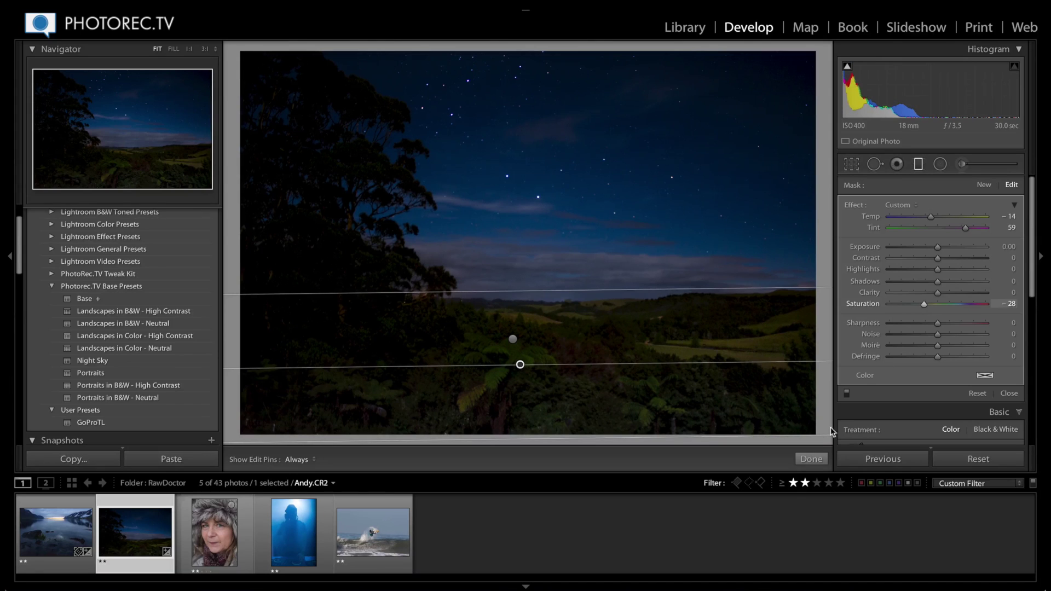
{"action": "left_click", "coordinate": [800, 460]}
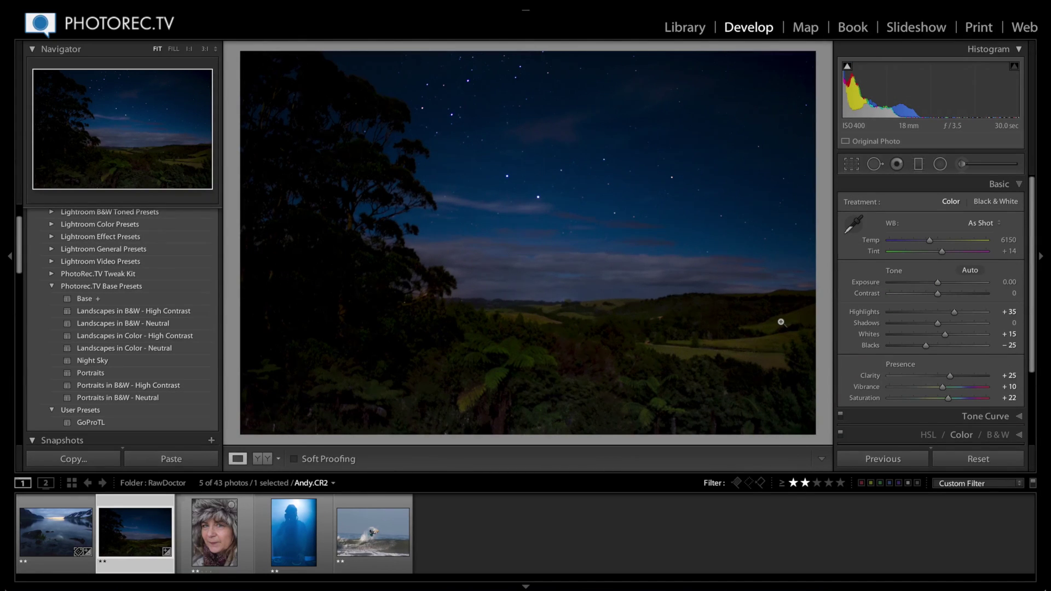
Compare the night photo's Before/After view, then move to the fur-hood portrait
{"action": "key", "text": "backslash"}
{"action": "key", "text": "backslash"}
{"action": "key", "text": "backslash"}
{"action": "key", "text": "backslash"}
{"action": "key", "text": "Right"}
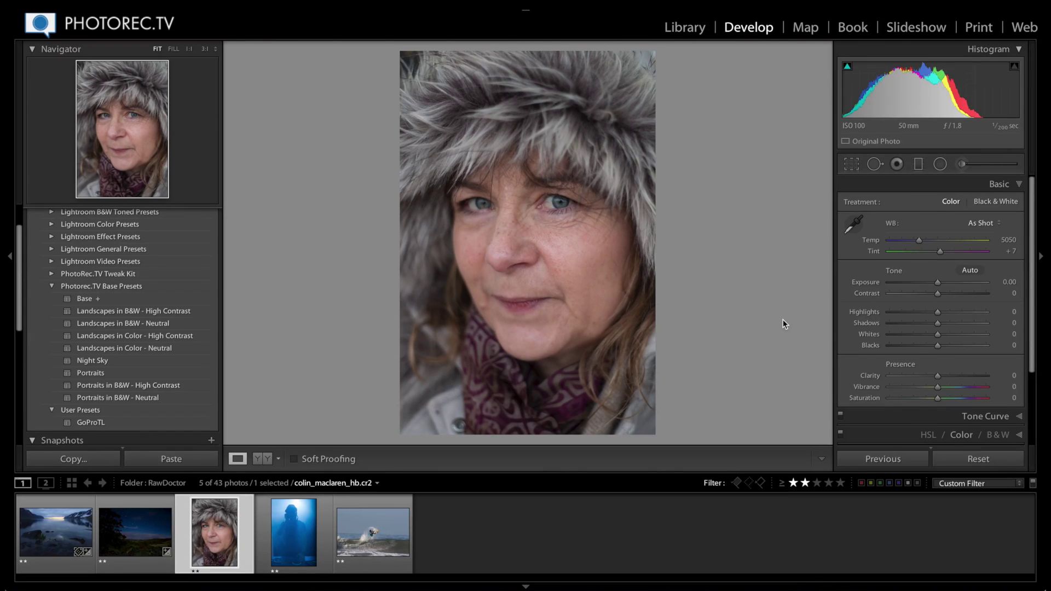
Apply the Base + preset to the fur-hood portrait and brighten Exposure to +0.55
{"action": "left_click", "coordinate": [89, 300]}
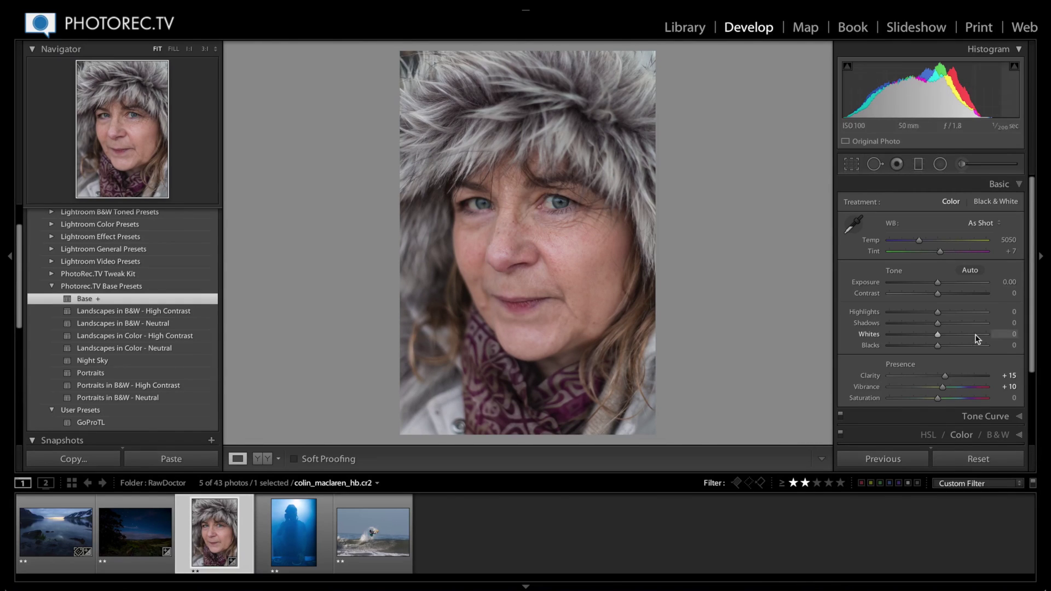
{"action": "left_click", "coordinate": [937, 283]}
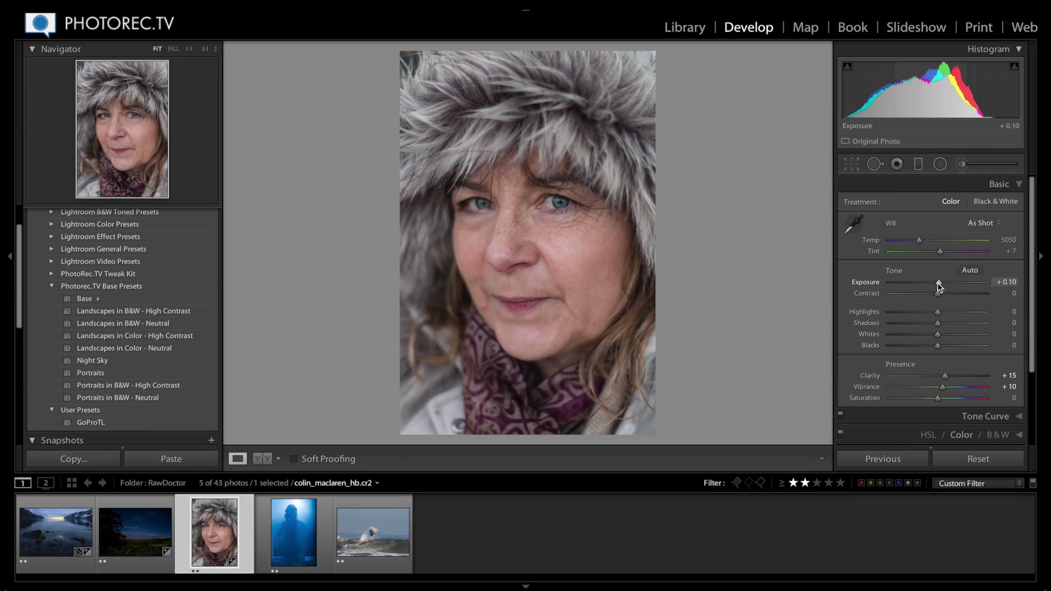
{"action": "left_click_drag", "start_coordinate": [938, 282], "coordinate": [942, 283]}
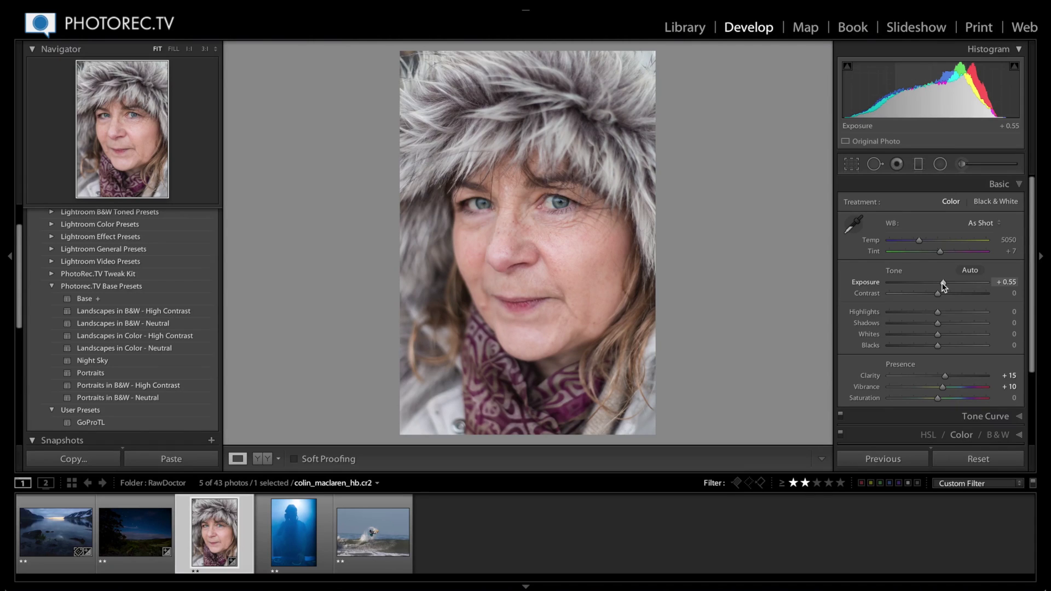
{"action": "scroll", "coordinate": [931, 362], "scroll_direction": "down", "scroll_amount": 2}
Nudge the tone curve's black point right for a Custom curve, then return to Basic
{"action": "left_click", "coordinate": [937, 363]}
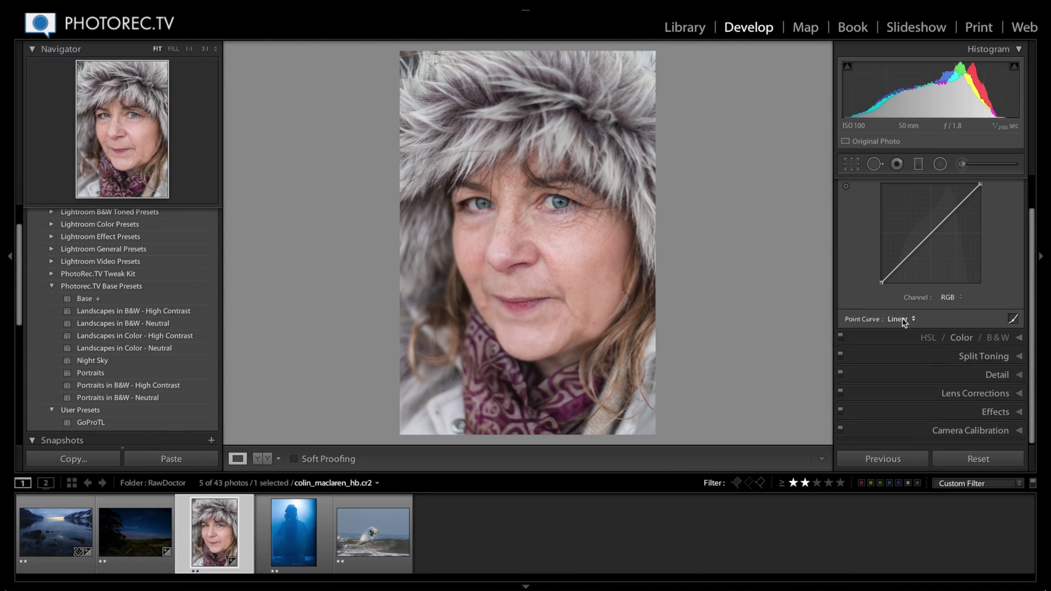
{"action": "left_click_drag", "start_coordinate": [881, 282], "coordinate": [886, 282]}
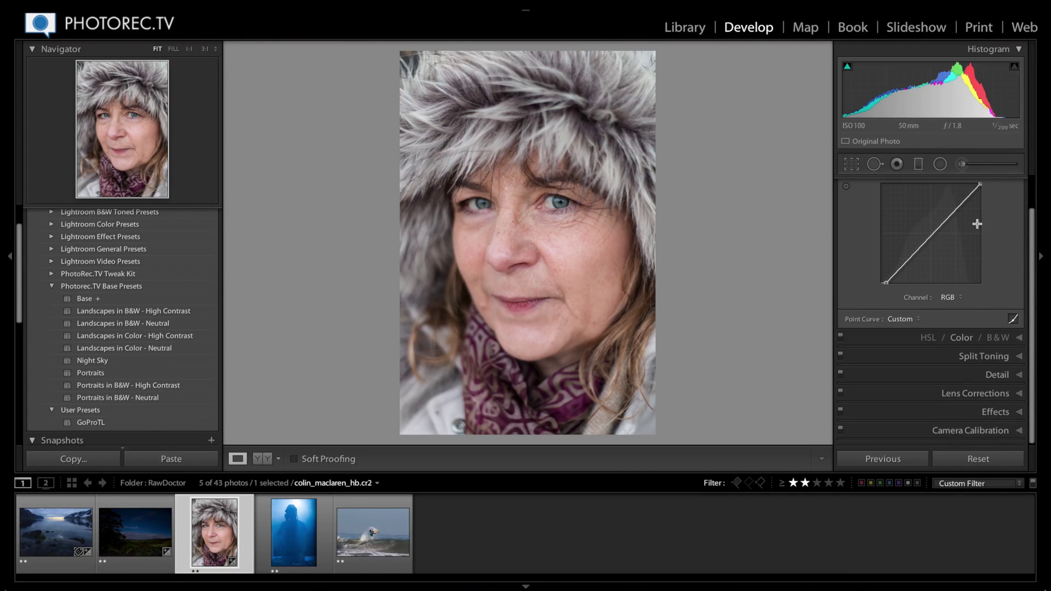
{"action": "scroll", "coordinate": [978, 222], "scroll_direction": "up", "scroll_amount": 2}
{"action": "left_click", "coordinate": [976, 188]}
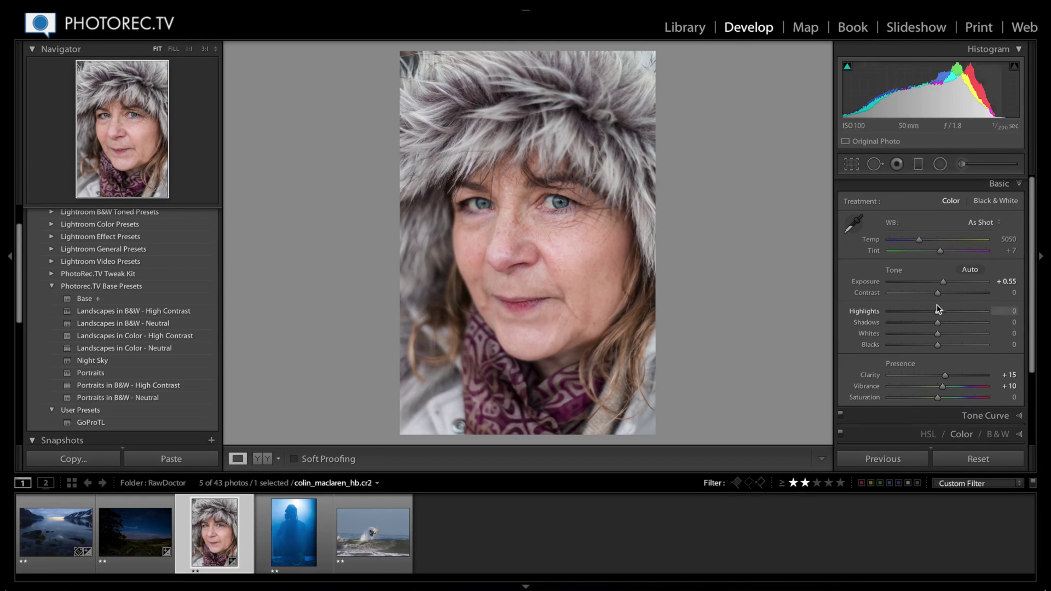
Give the portrait Exposure +0.75, Contrast +9, Temp 5160 and Tint +3
{"action": "left_click_drag", "start_coordinate": [937, 293], "coordinate": [945, 281]}
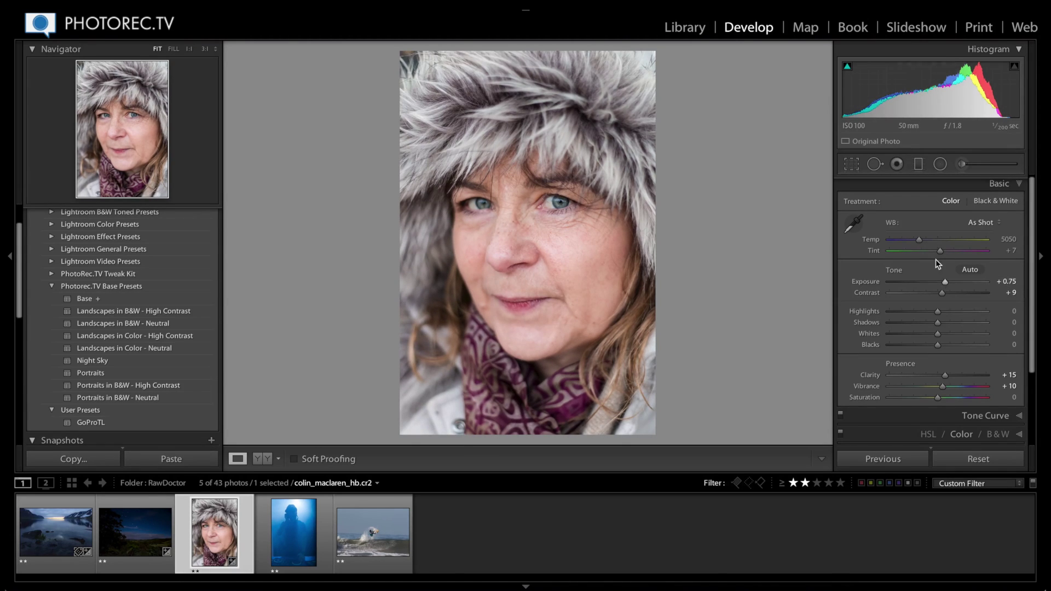
{"action": "left_click_drag", "start_coordinate": [919, 241], "coordinate": [923, 244]}
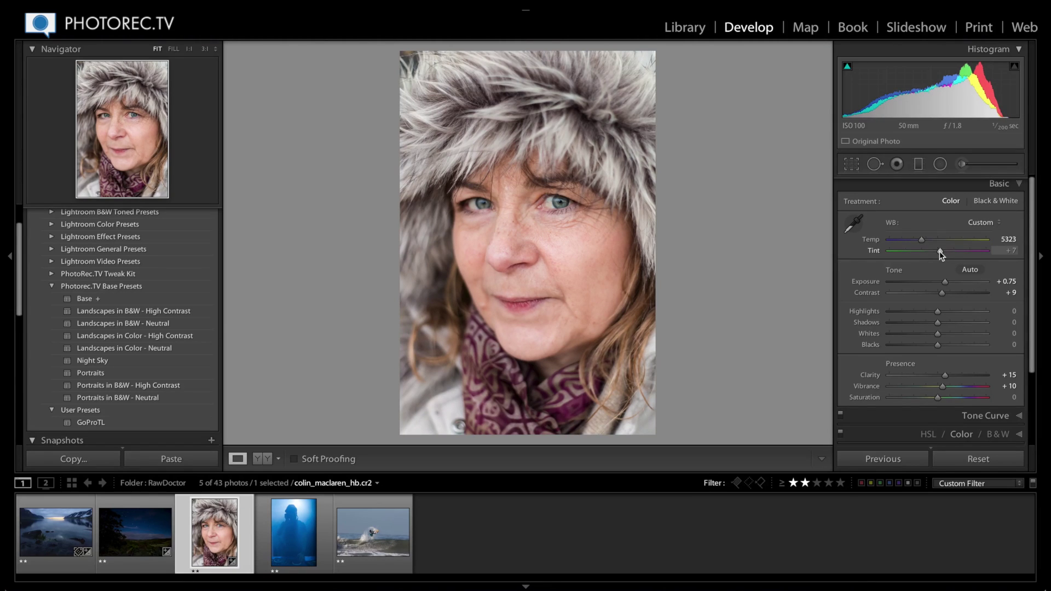
{"action": "left_click_drag", "start_coordinate": [940, 256], "coordinate": [919, 241]}
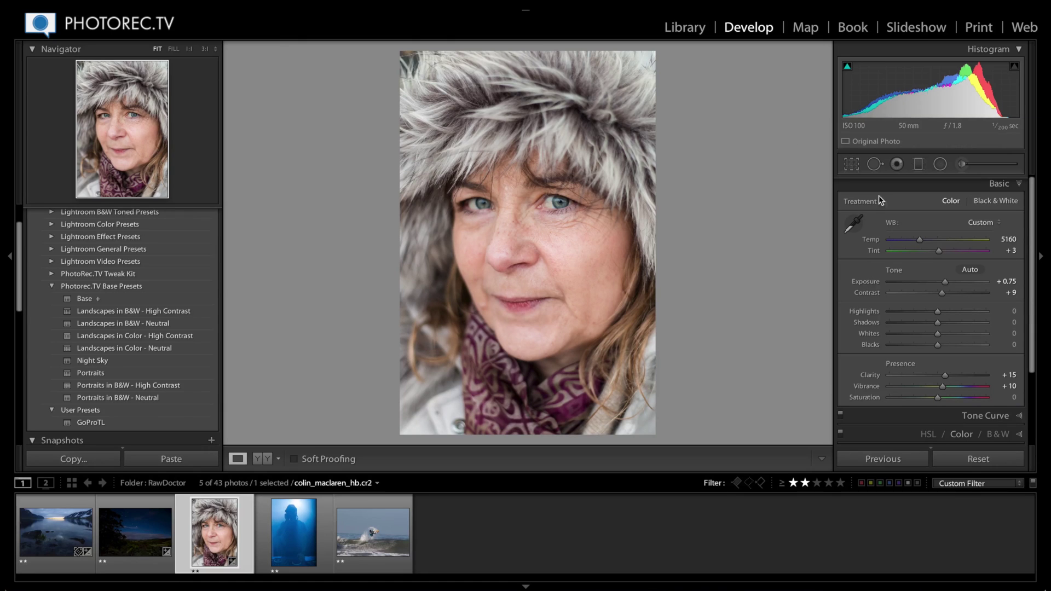
{"action": "left_click", "coordinate": [851, 164]}
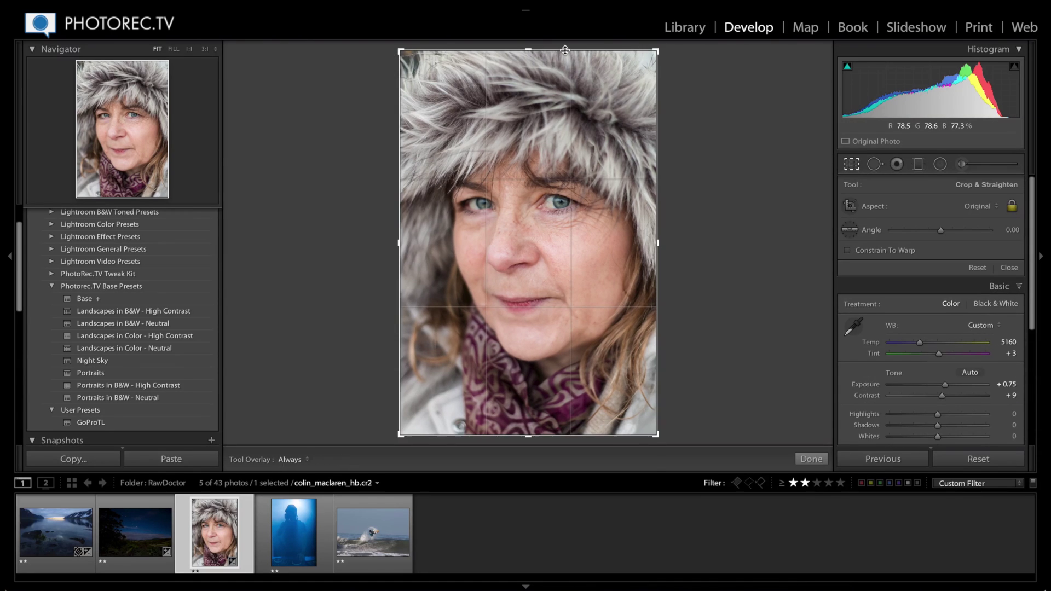
{"action": "left_click_drag", "start_coordinate": [553, 60], "coordinate": [563, 57]}
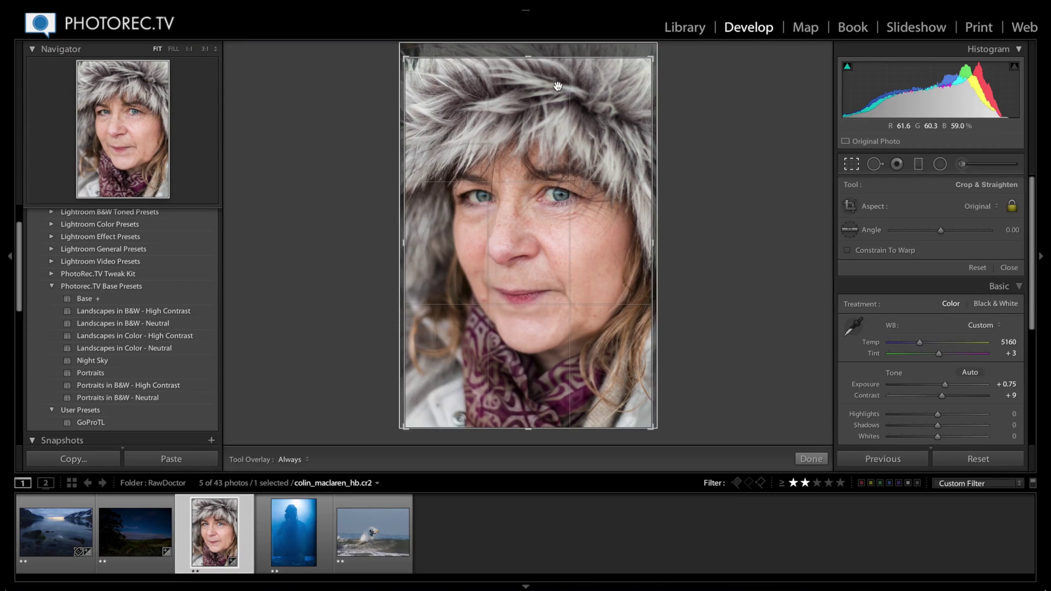
{"action": "key", "text": "Return"}
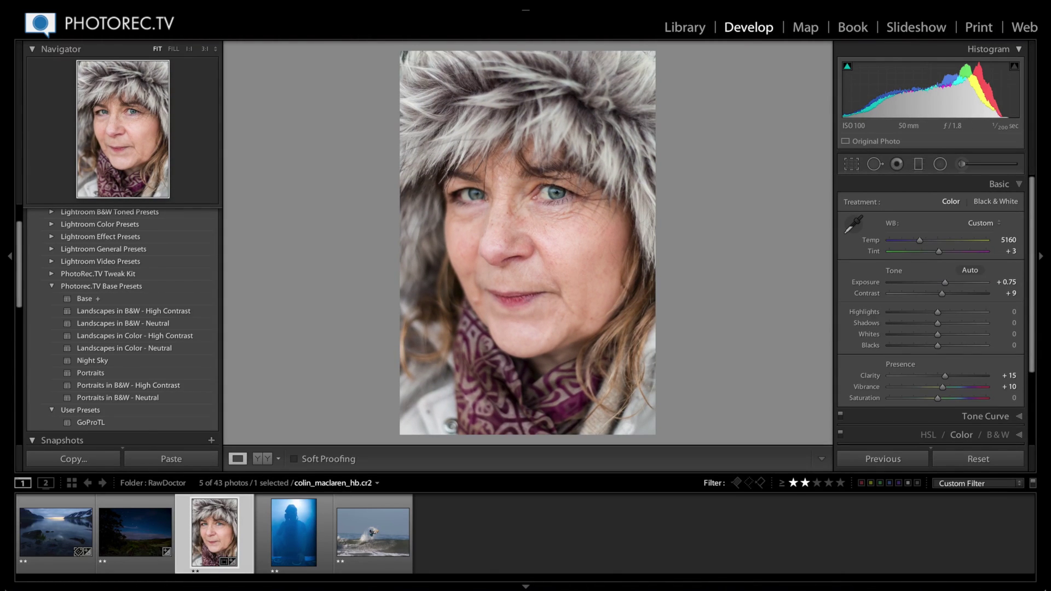
{"action": "key", "text": "ctrl+z"}
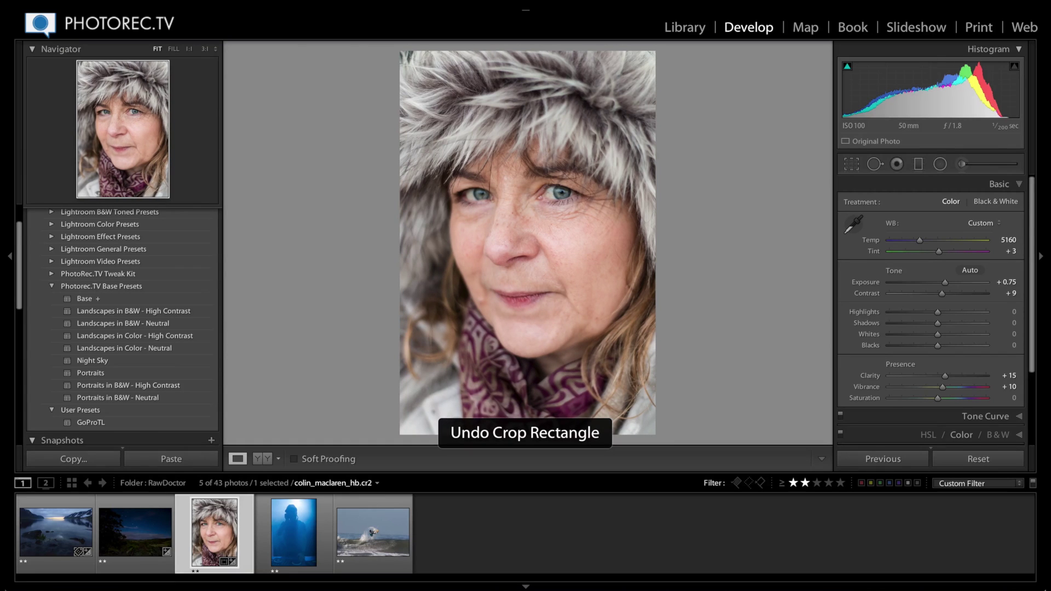